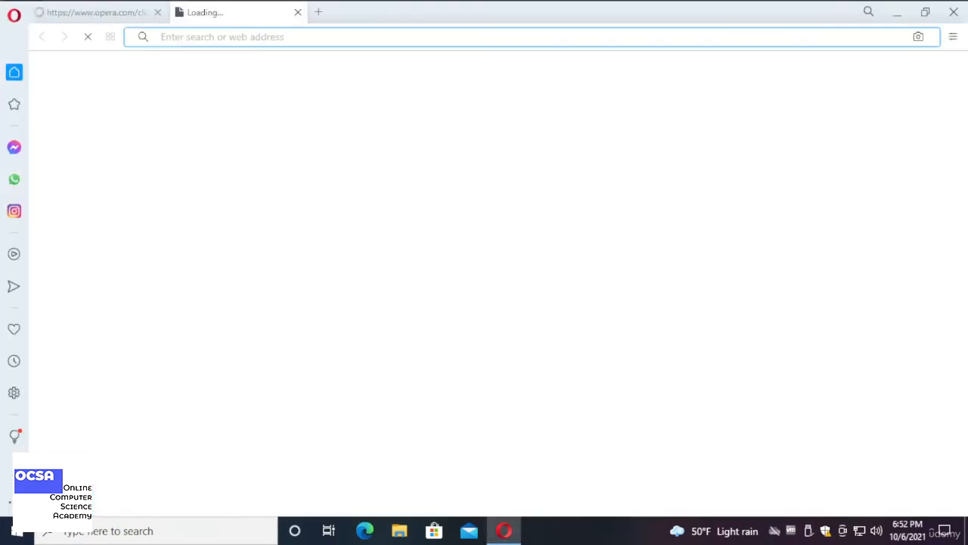
text(1)
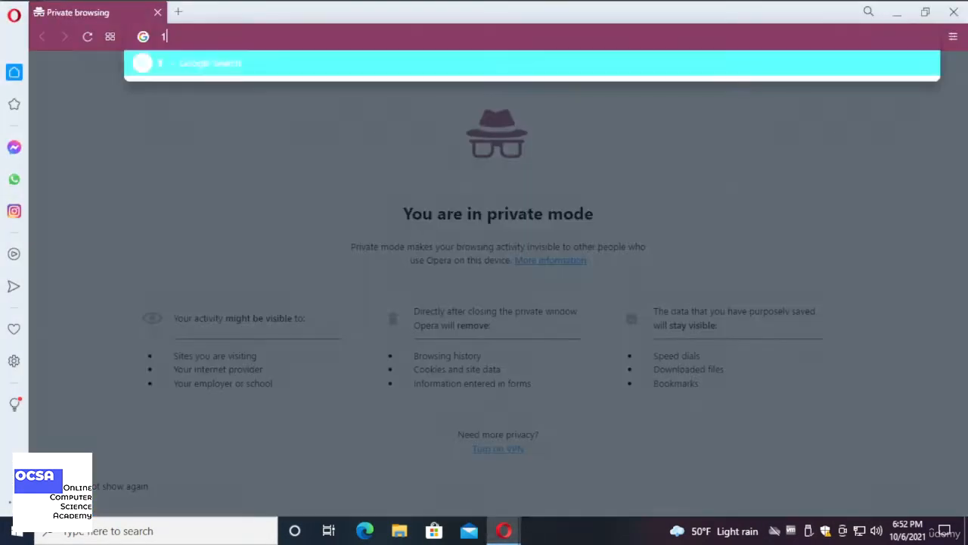
key(BackSpace)
text(1)
key(BackSpace)
text(kali)
key(Return)
key(BackSpace)
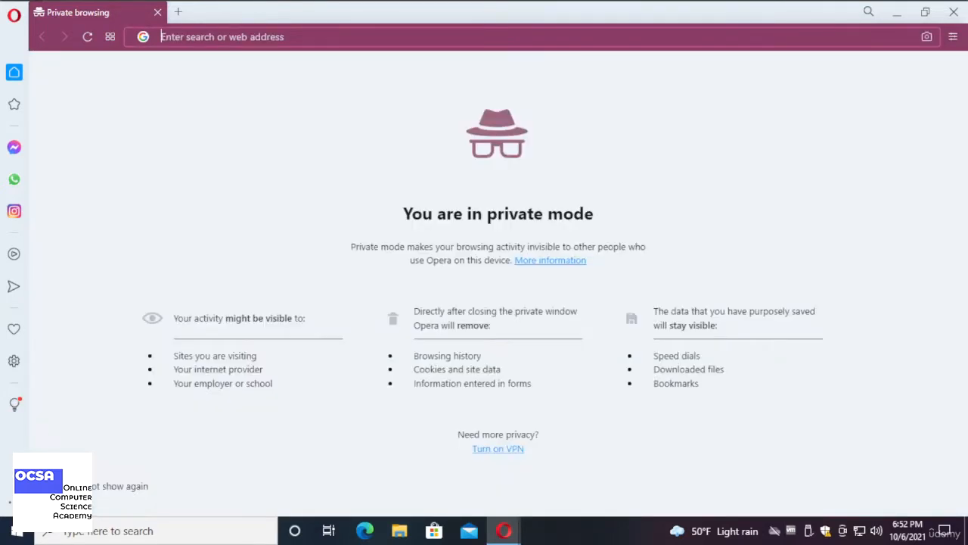
Open a new tab in the private window and inspect the built-in VPN's panel.
click(179, 12)
click(147, 36)
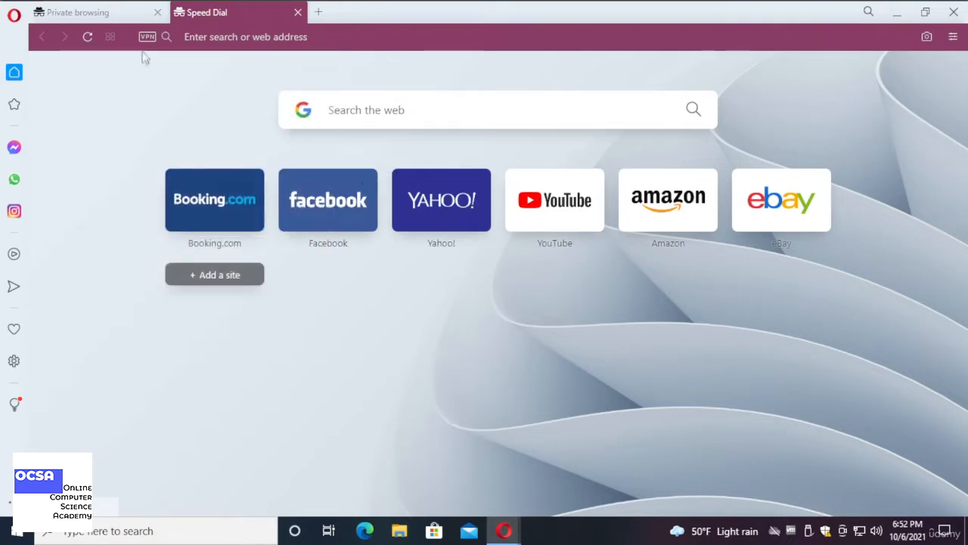
click(151, 42)
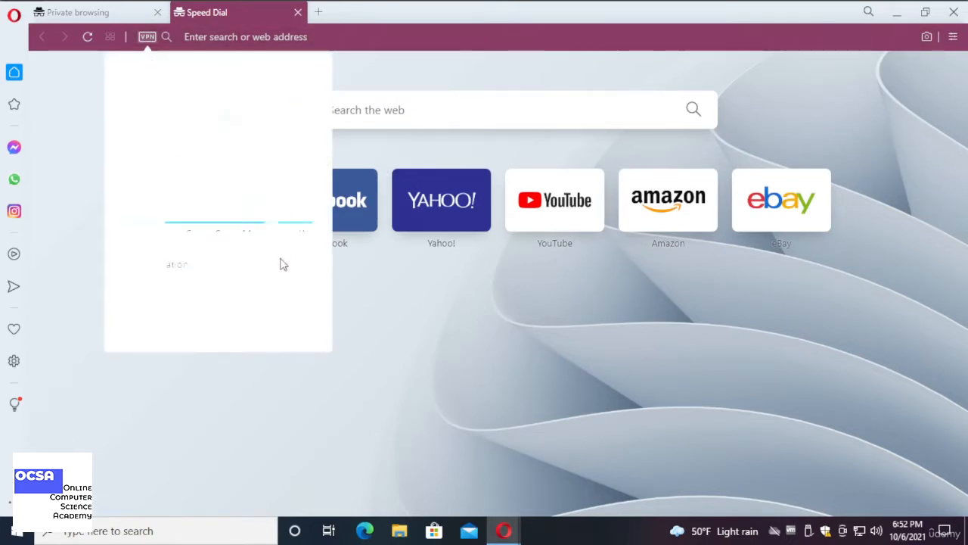
click(187, 37)
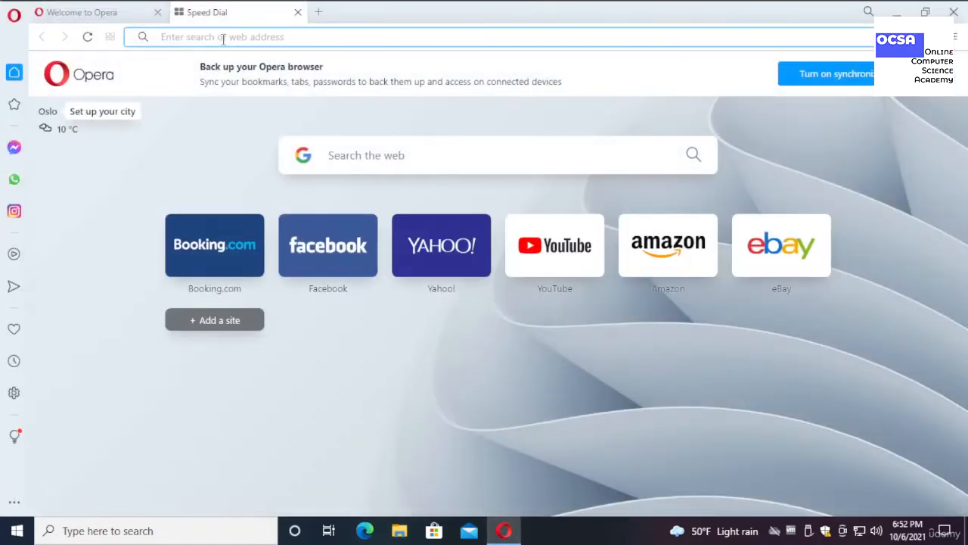
Search the web for "kali linux" and open the download page of the official Kali site.
text(ka)
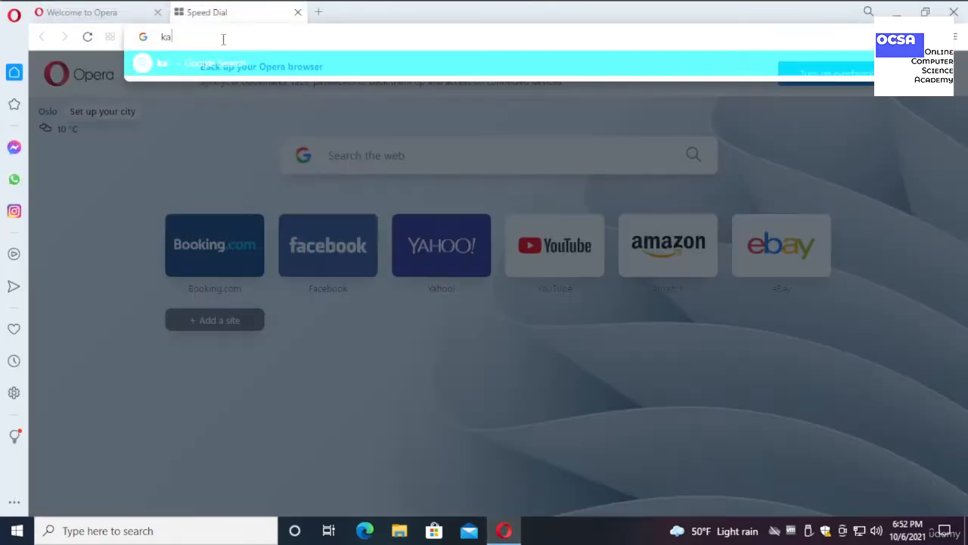
text(li linux)
key(Return)
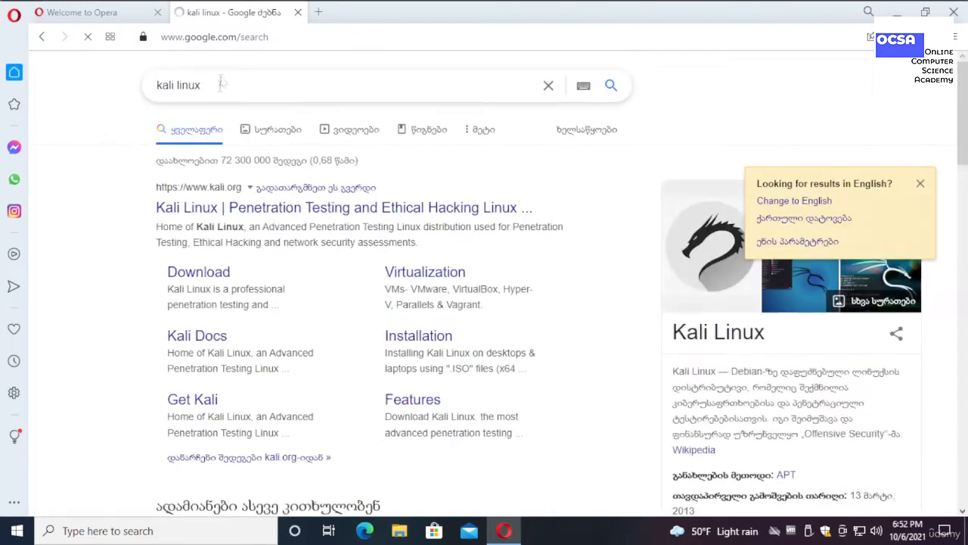
click(213, 209)
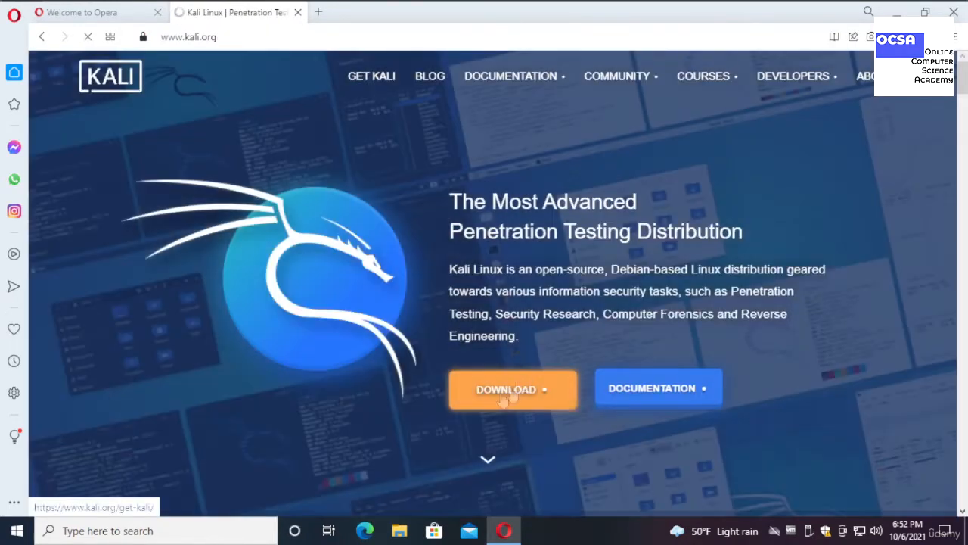
click(525, 390)
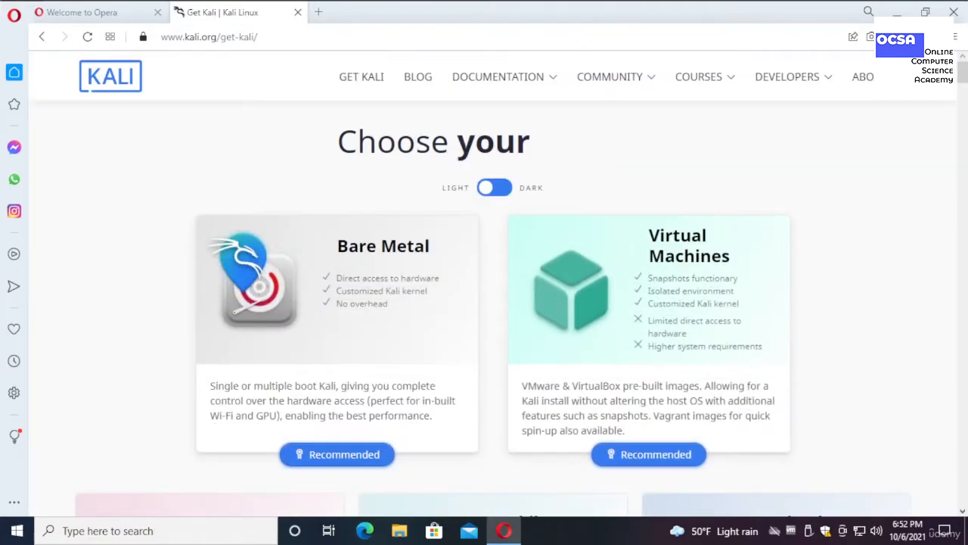
Look through the Kali platform options and open the Virtual Machines section.
scroll(406, 281, down, 3)
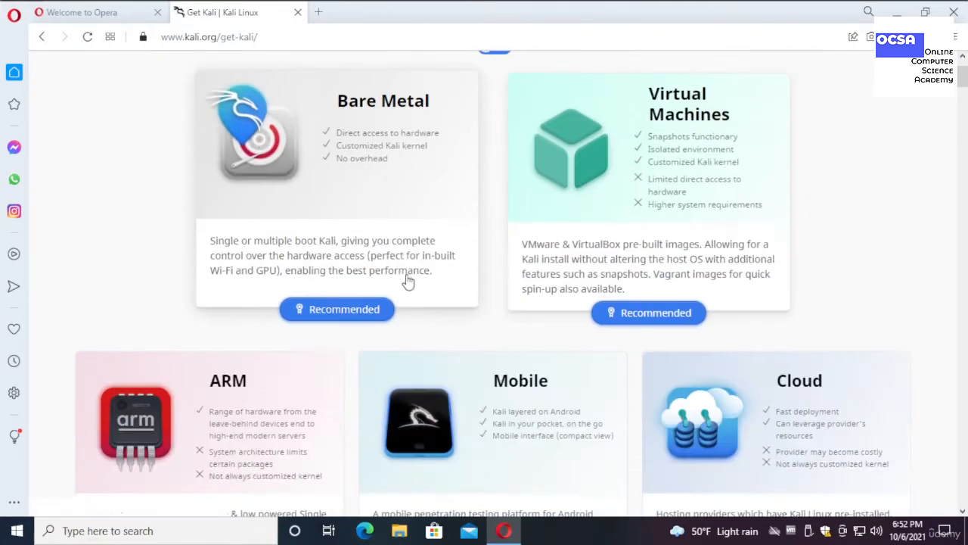
scroll(597, 283, down, 3)
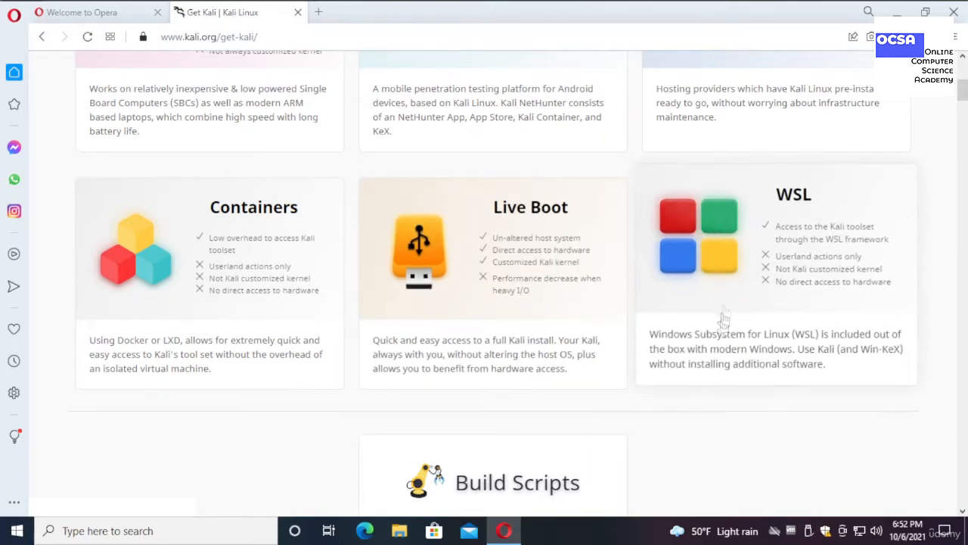
scroll(691, 295, down, 3)
scroll(681, 295, up, 6)
scroll(108, 227, up, 5)
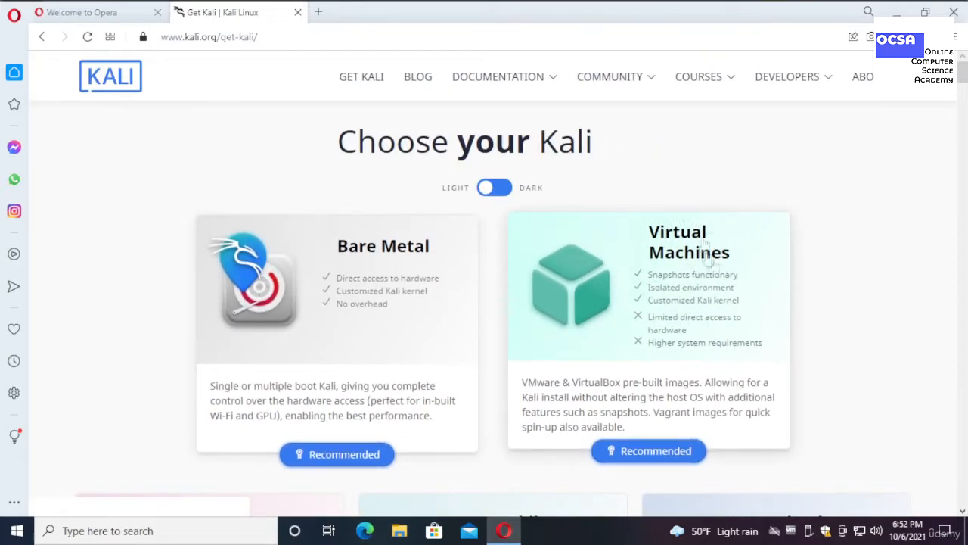
click(749, 324)
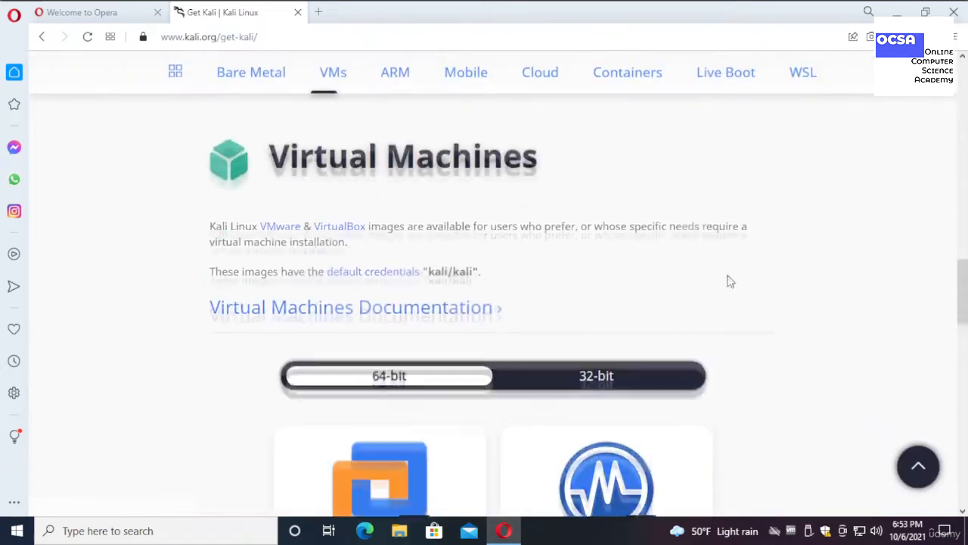
Compare the 32-bit and 64-bit virtual machine images and start downloading the 64-bit VMware image.
scroll(465, 219, down, 3)
click(558, 162)
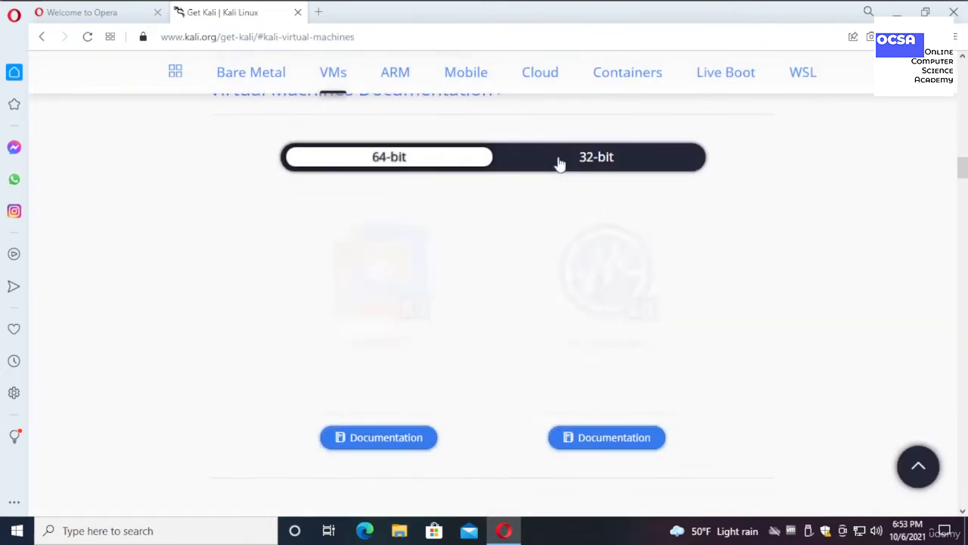
click(420, 162)
click(564, 160)
click(421, 155)
click(565, 160)
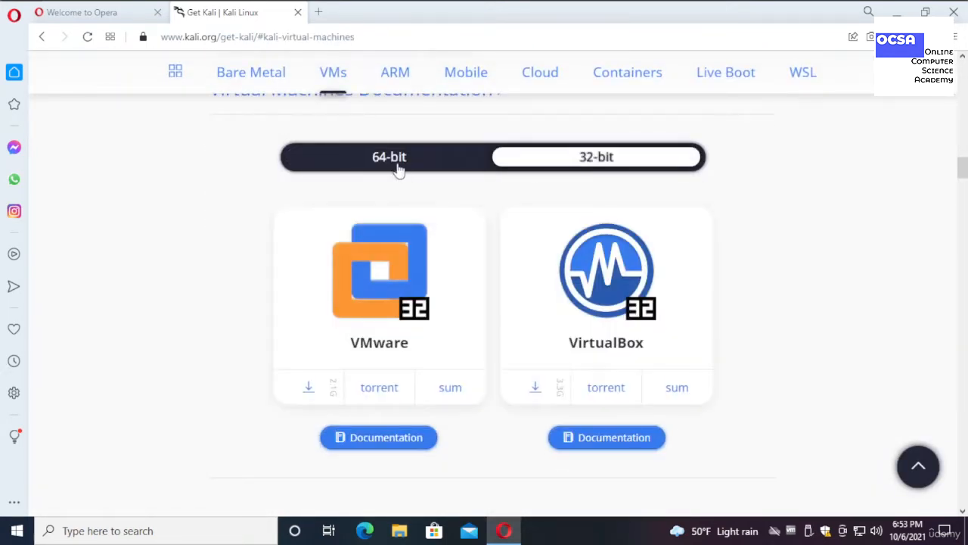
click(400, 164)
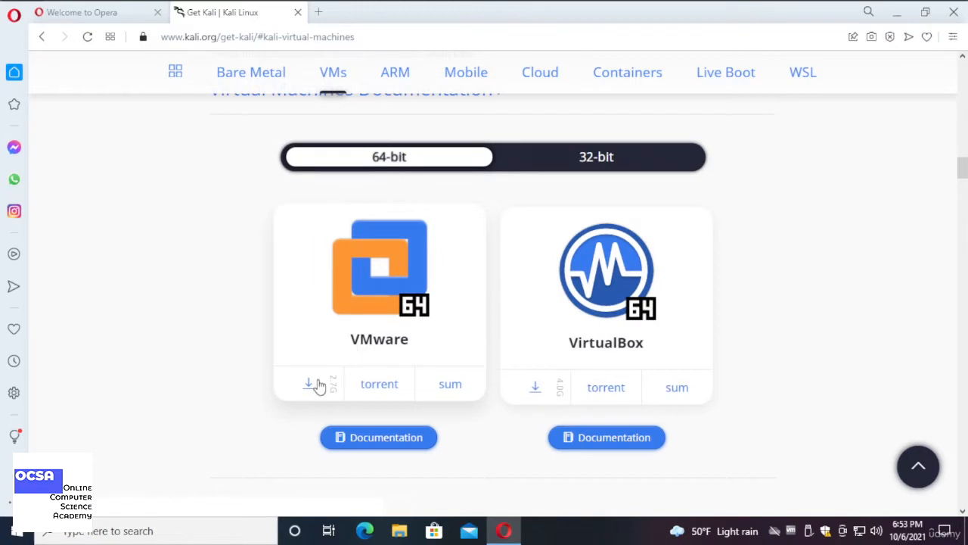
click(317, 385)
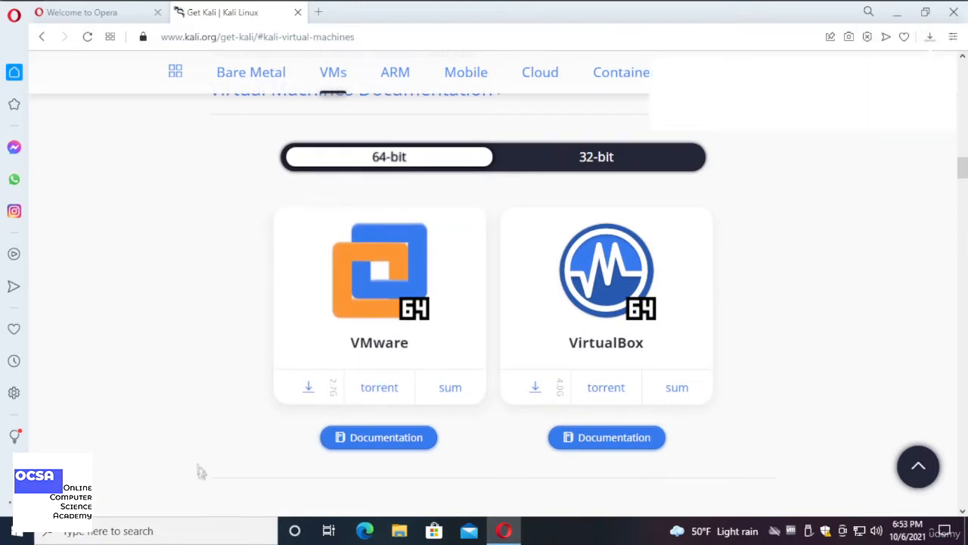
Open the browser's downloads list and pause the kali-linux-2021.3-vmware-amd64.7z download.
key(ctrl+j)
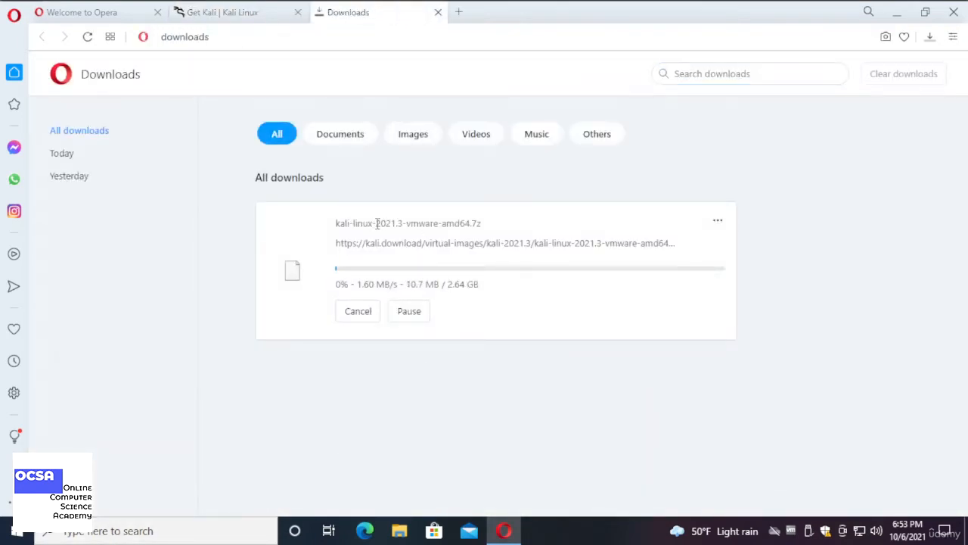
drag(376, 224, 393, 220)
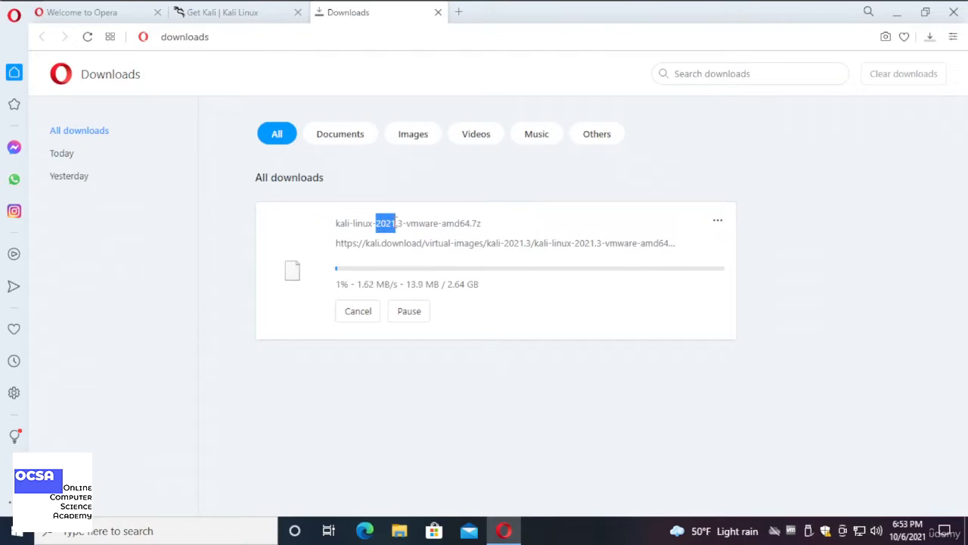
click(407, 312)
Quit Opera, abandoning the unfinished Kali download.
click(954, 12)
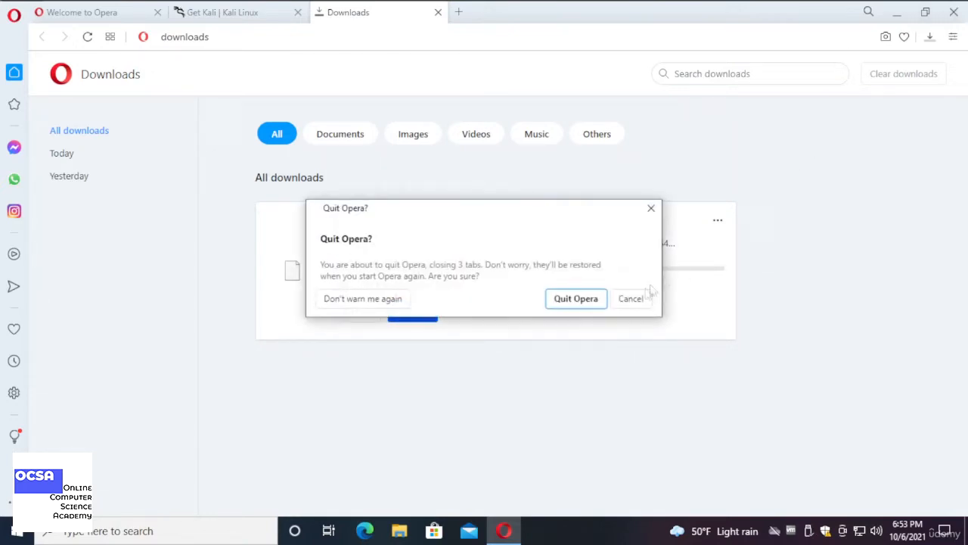
click(576, 296)
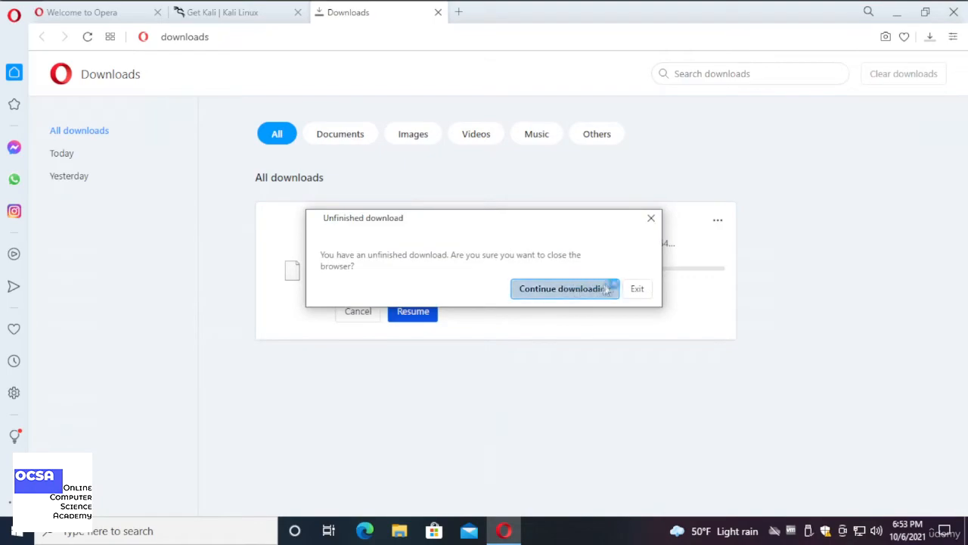
click(637, 289)
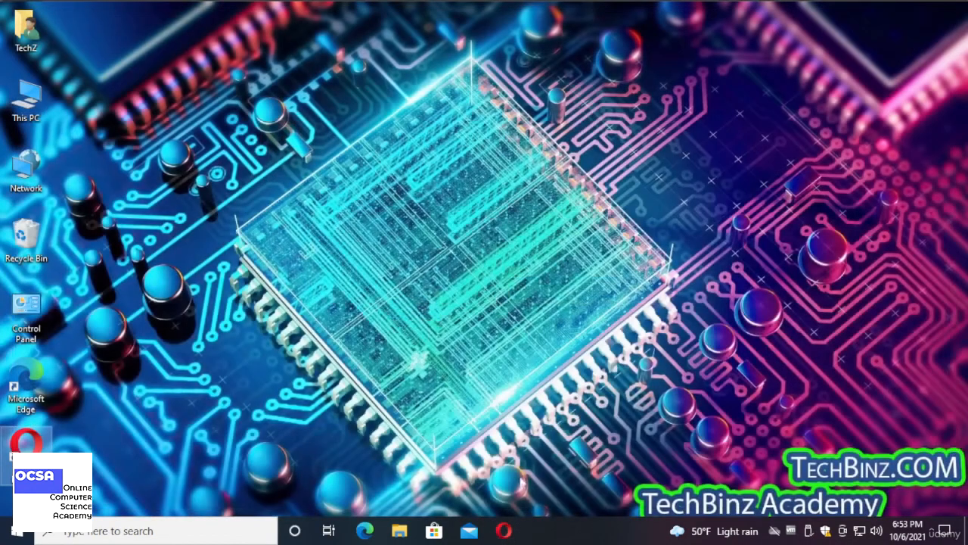
Relaunch Opera, check the download's status on the Downloads page and return to the Get Kali page.
click(505, 528)
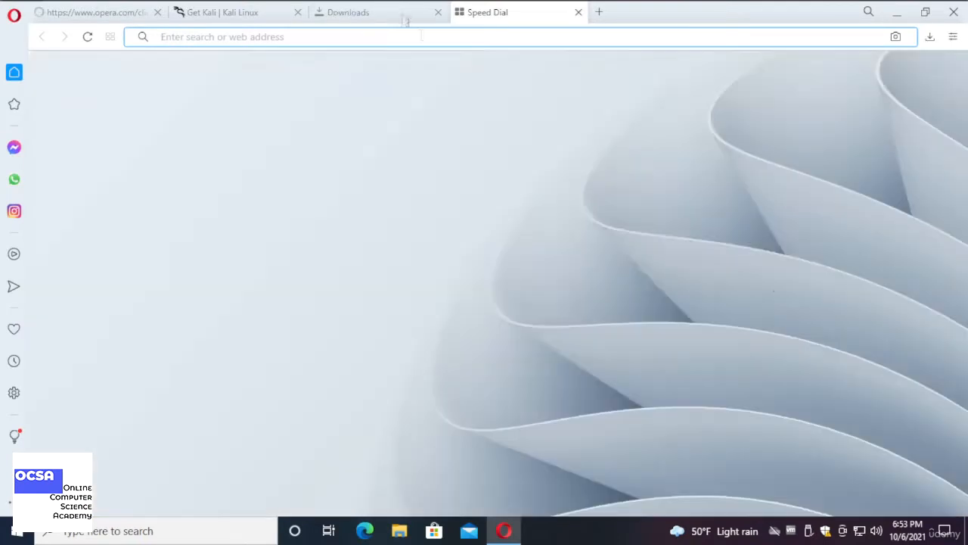
click(406, 13)
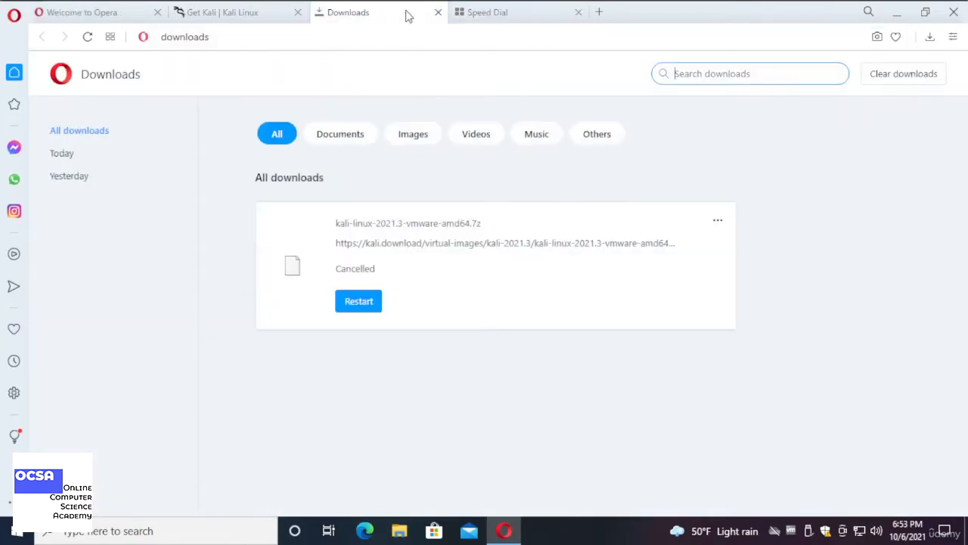
click(250, 12)
Open a private window to view the VPN panel, and close the window again.
key(ctrl+shift+n)
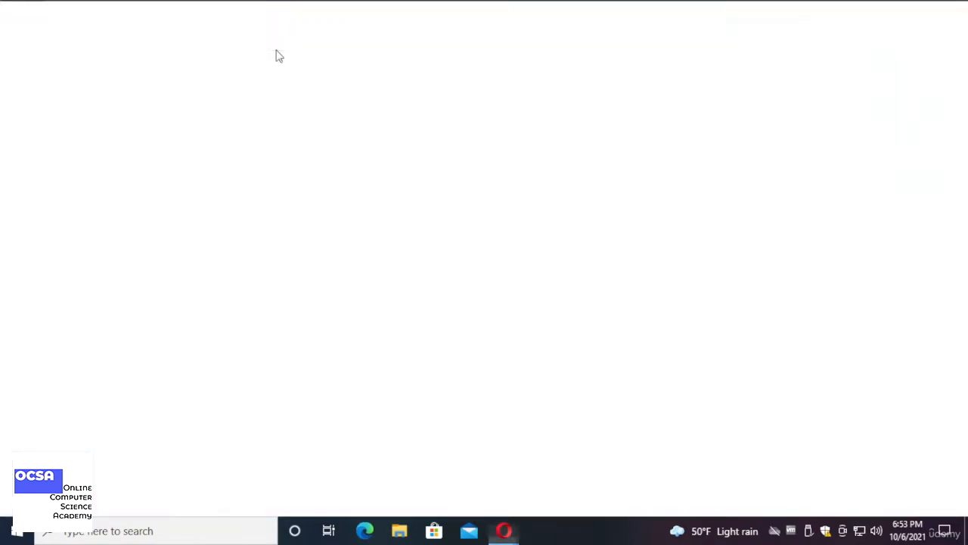
click(146, 37)
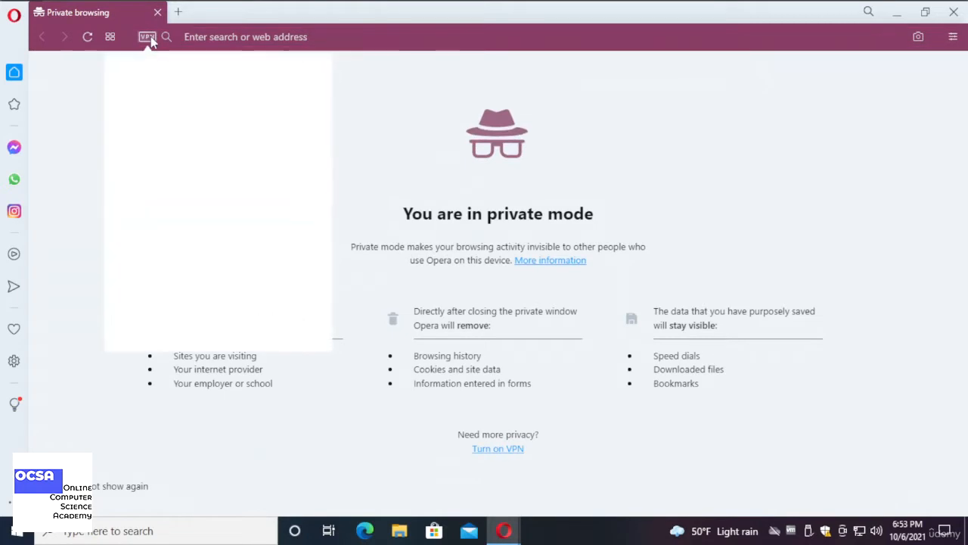
click(149, 38)
click(955, 12)
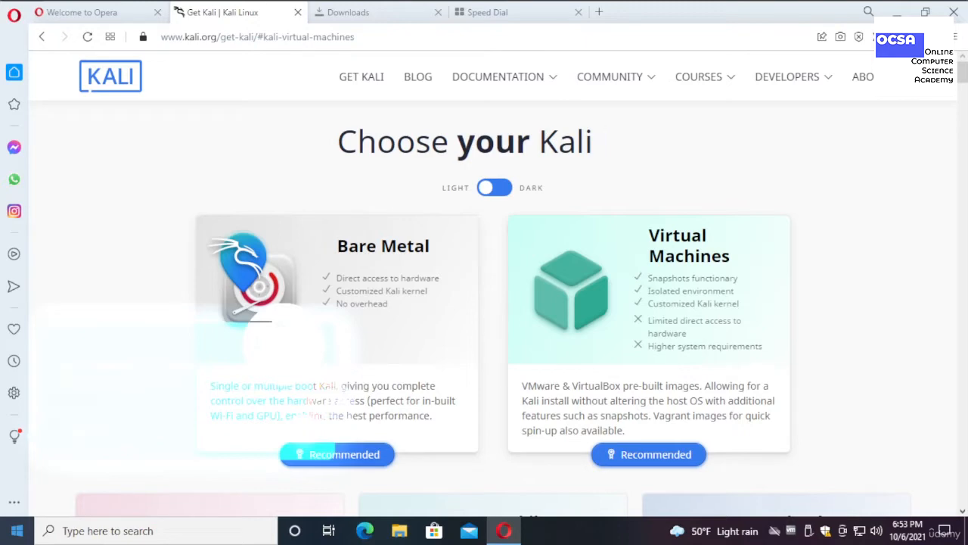
Close the Get Kali and Downloads tabs and switch to the Speed Dial tab.
key(ctrl+w)
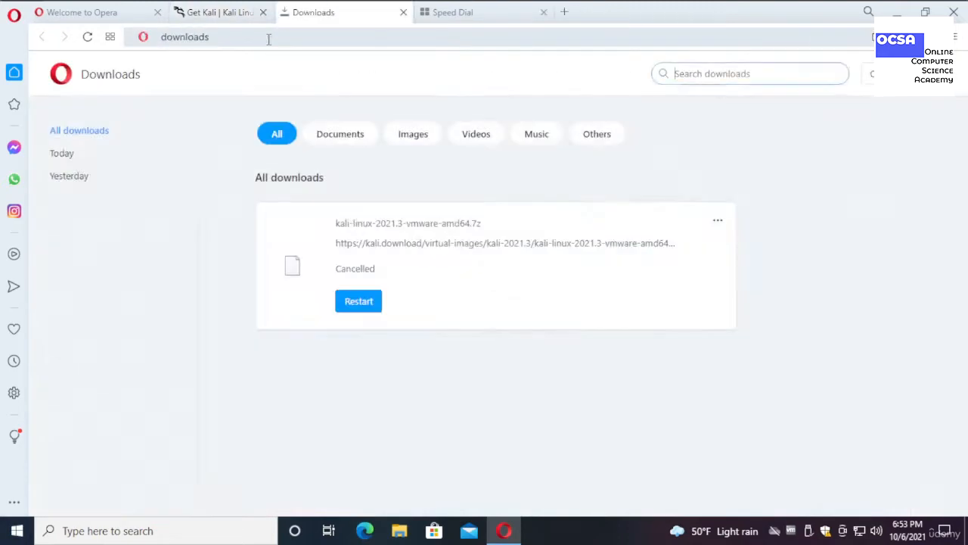
key(ctrl+w)
key(ctrl+Tab)
key(ctrl+Tab)
text(offs)
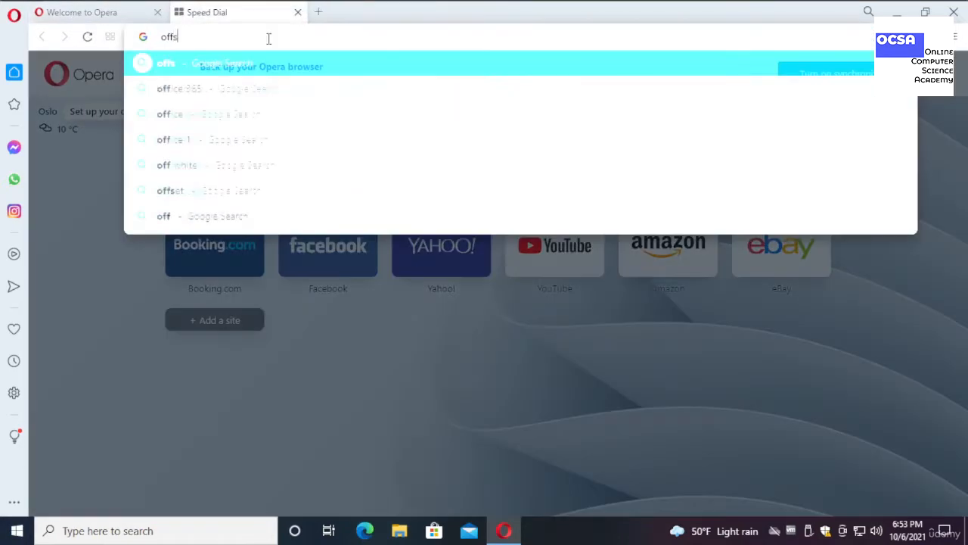
key(BackSpace)
text(ensivce)
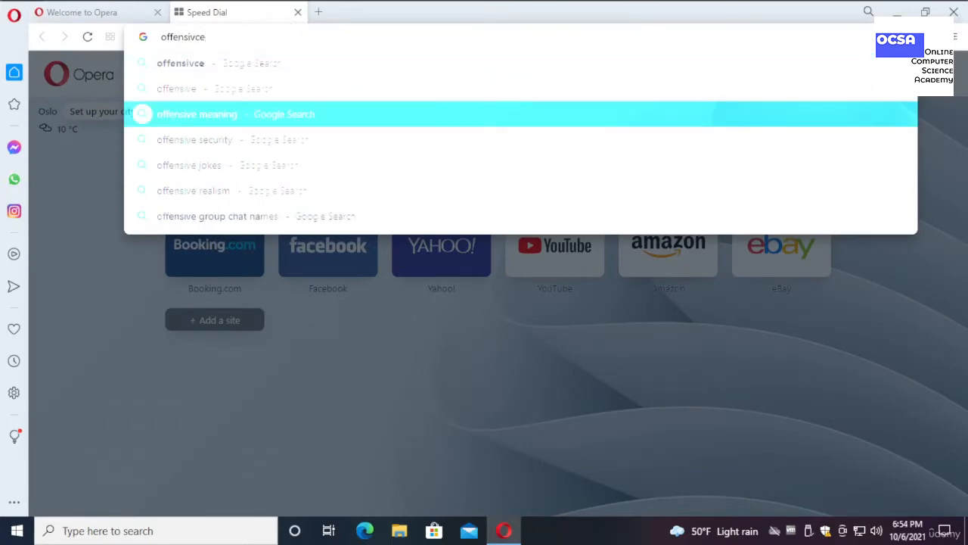
key(Escape)
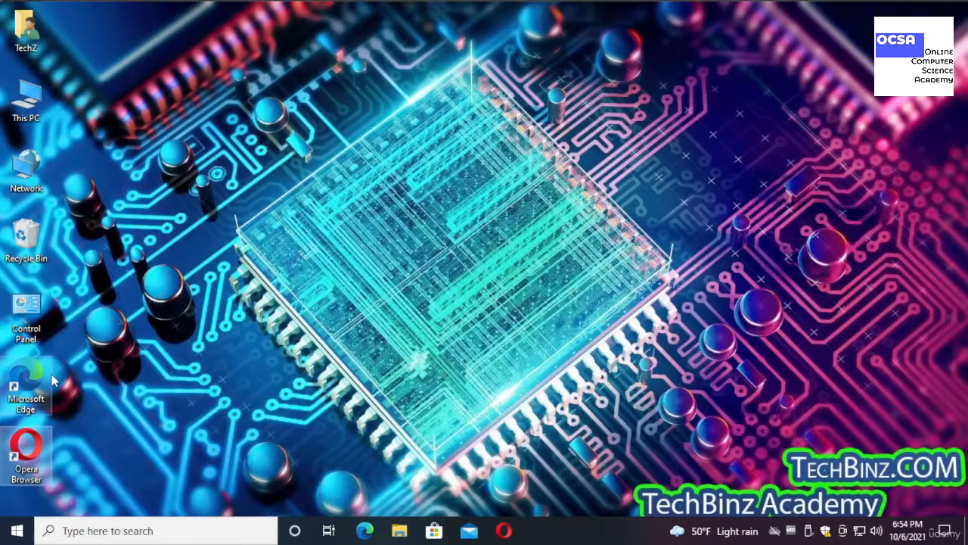
Switch to Microsoft Edge, search the web for "offensive security" and open the official Offensive Security site from the results.
double_click(51, 380)
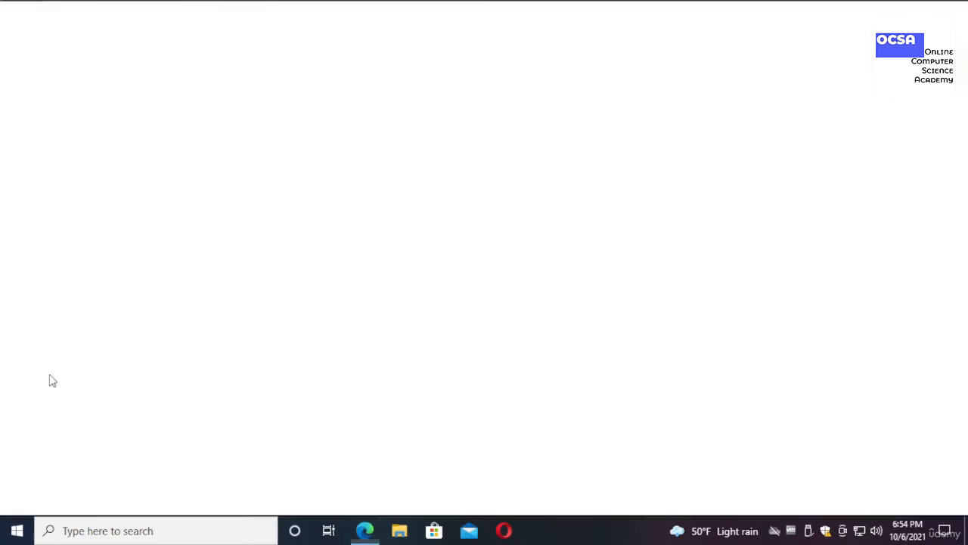
text(of)
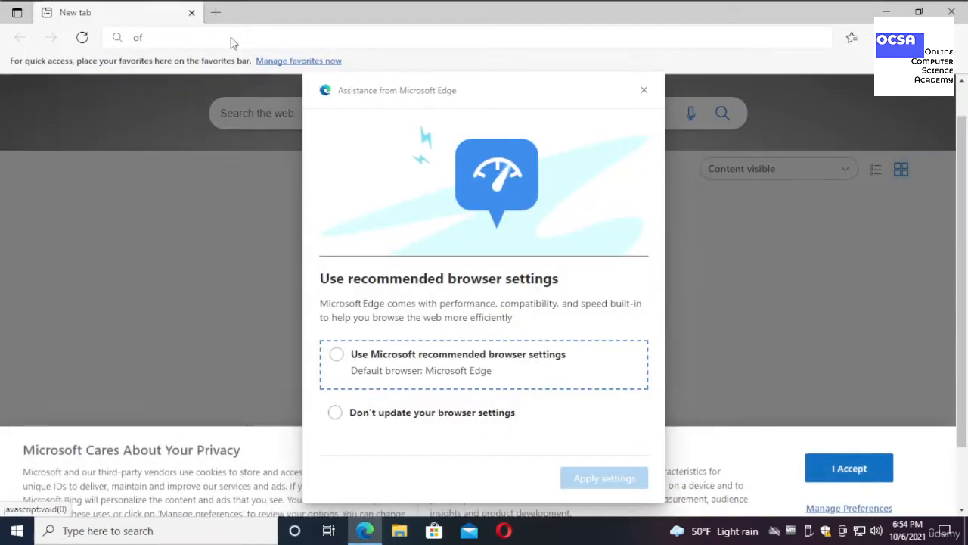
click(232, 38)
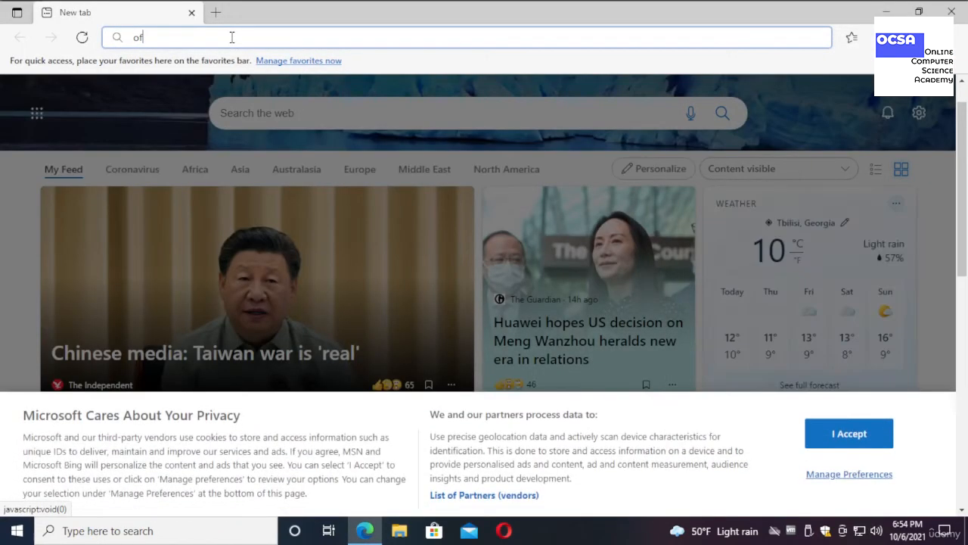
text(fensive s)
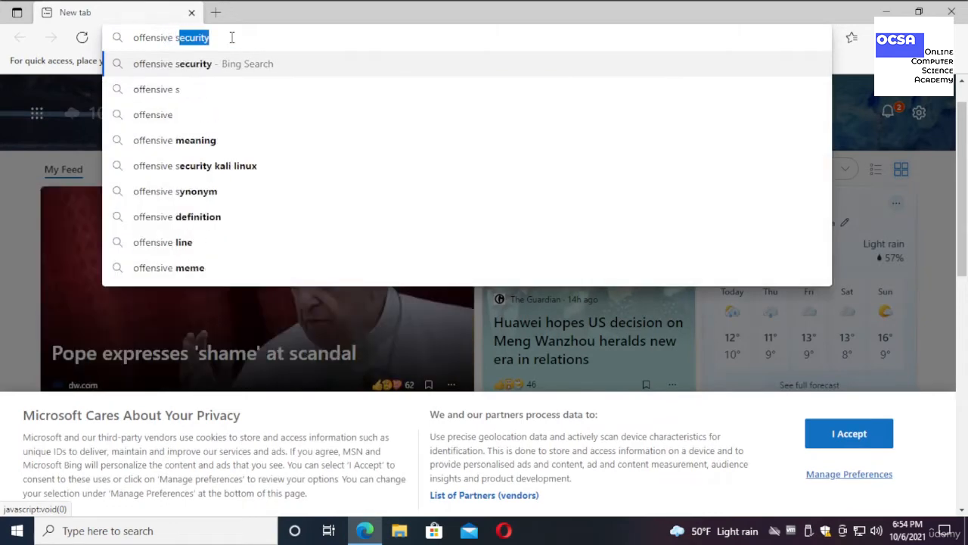
text(ecurity)
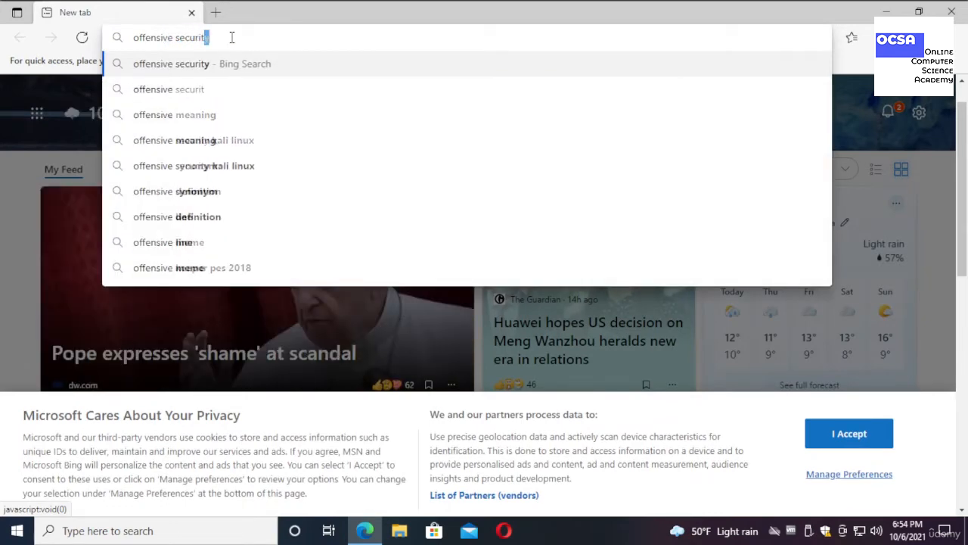
key(Return)
click(215, 182)
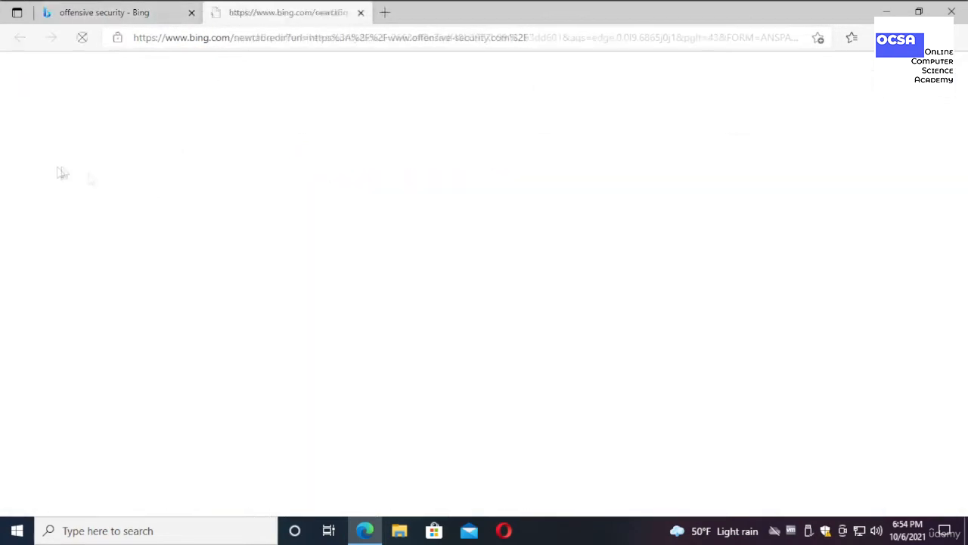
Open the Kali and Community page and look through its projects, including Kali Linux, Kali NetHunter and the Exploit Database.
mouse_move(365, 530)
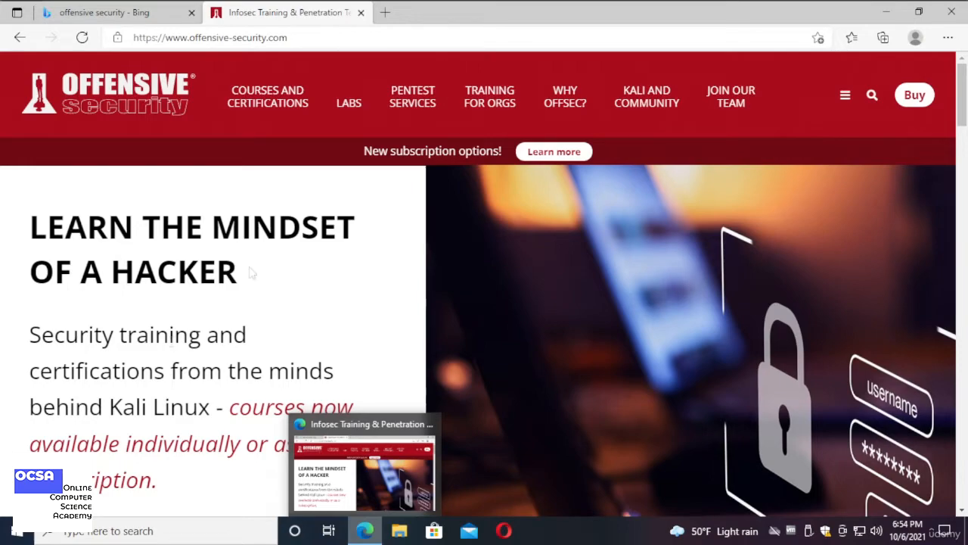
click(637, 107)
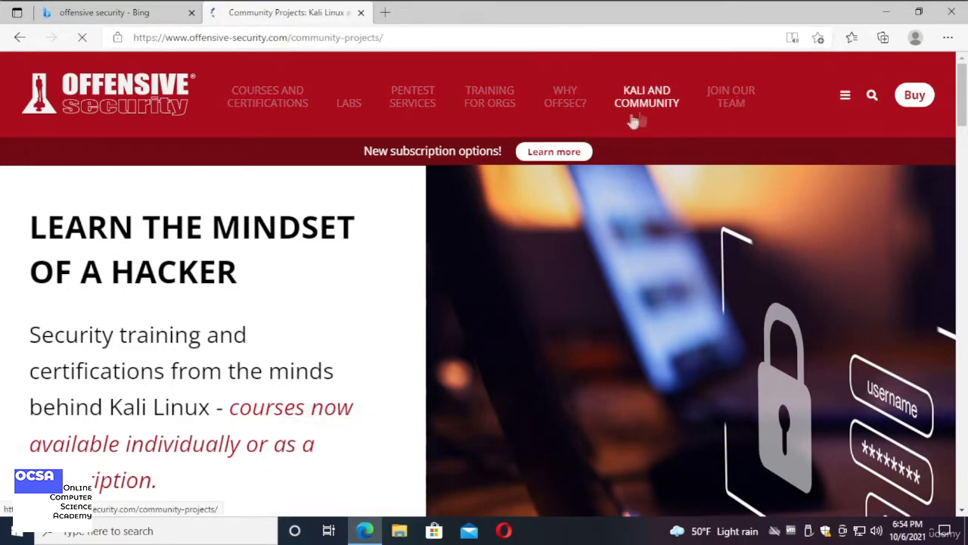
scroll(331, 233, down, 5)
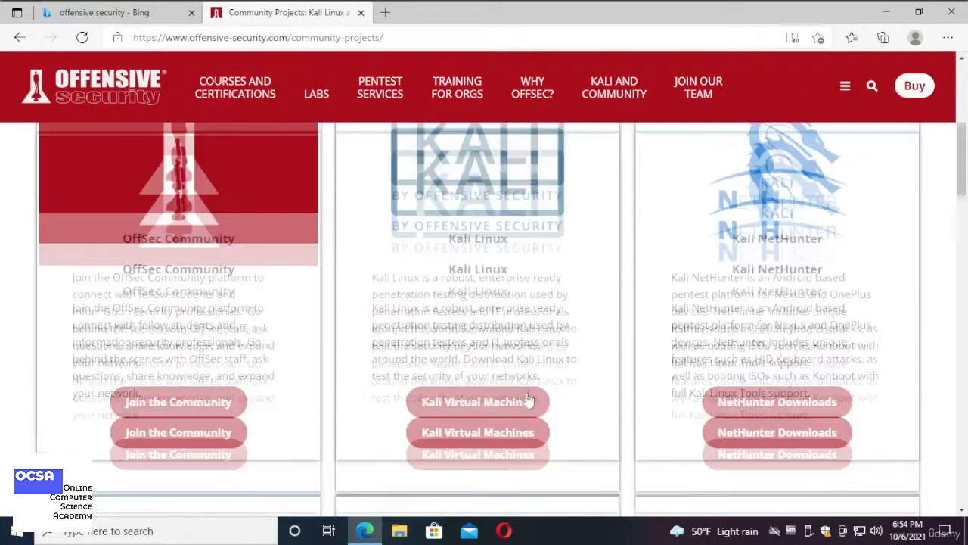
scroll(497, 313, up, 1)
scroll(708, 310, down, 2)
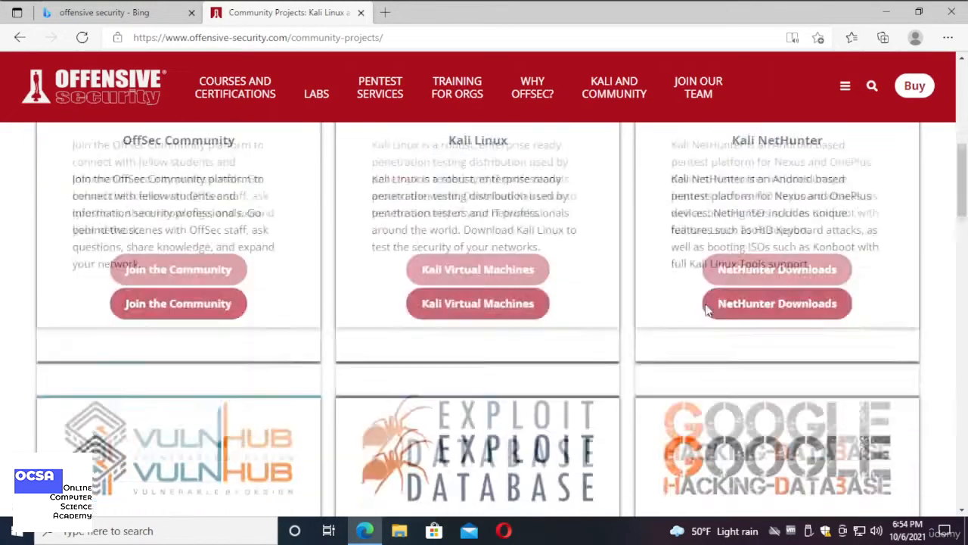
scroll(707, 303, up, 2)
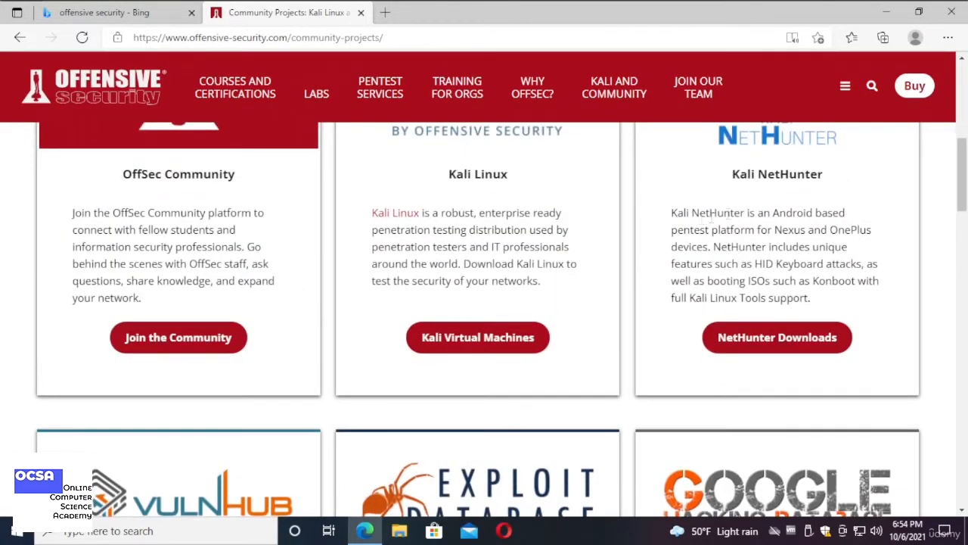
scroll(726, 243, up, 1)
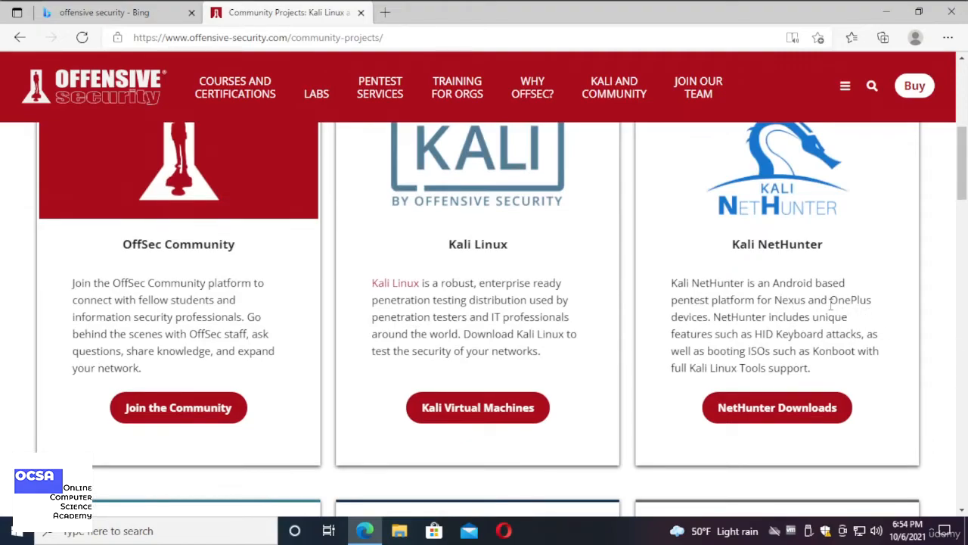
scroll(484, 382, down, 7)
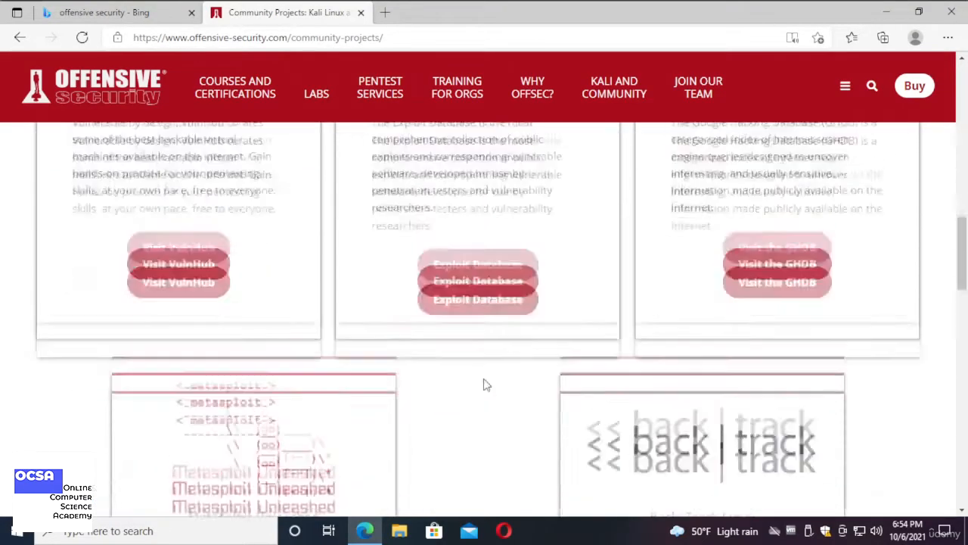
scroll(485, 384, up, 4)
scroll(484, 385, down, 5)
scroll(484, 382, up, 9)
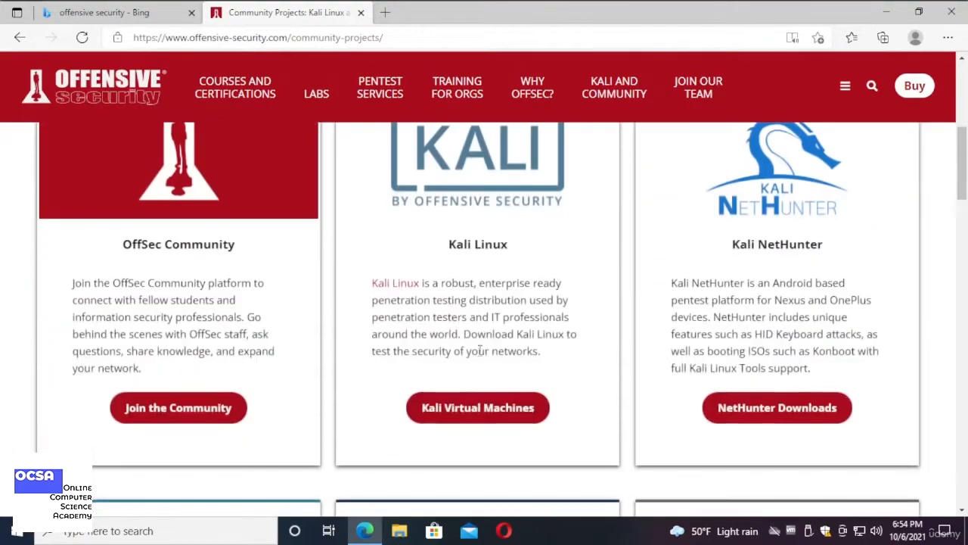
Follow the Kali Virtual Machines link to the Get Kali page and go to its Virtual Machines section.
click(470, 417)
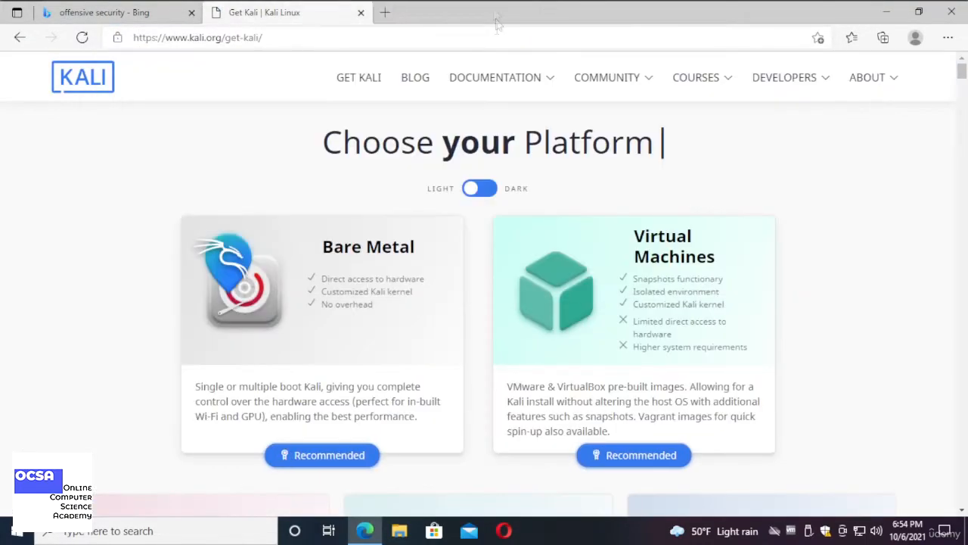
scroll(740, 271, down, 7)
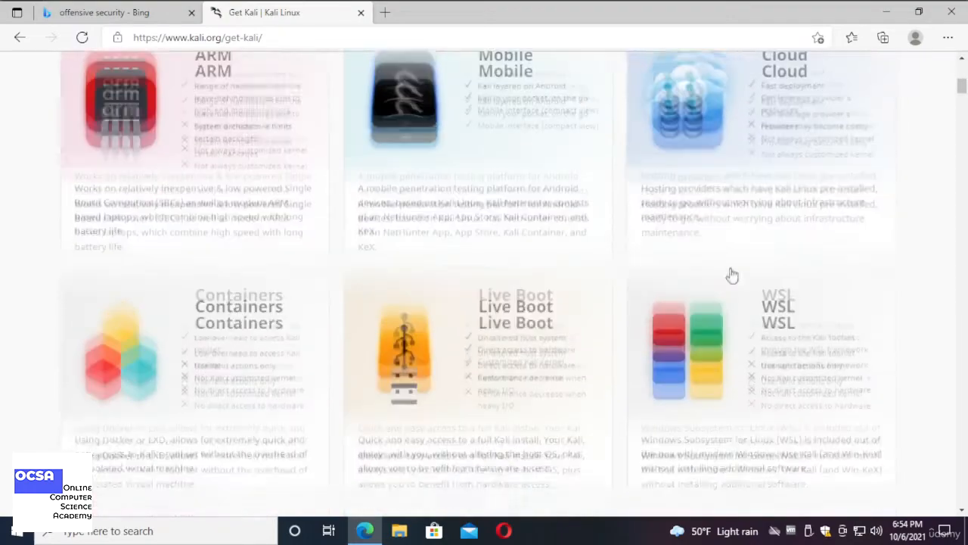
scroll(732, 275, up, 6)
click(575, 352)
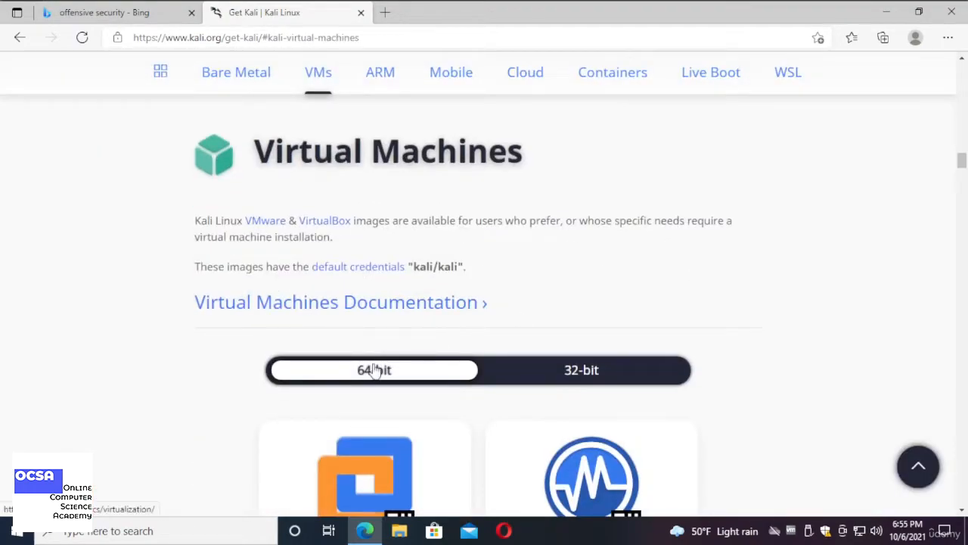
Show and select the SHA256 checksum of the 64-bit VMware image, hide it again, and start downloading that image.
scroll(363, 370, down, 3)
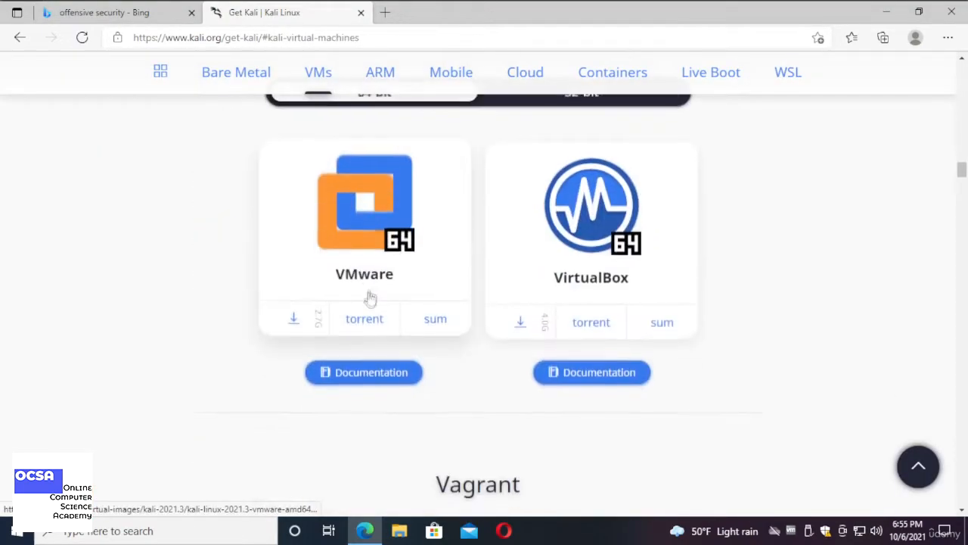
click(437, 317)
drag(378, 277, 274, 219)
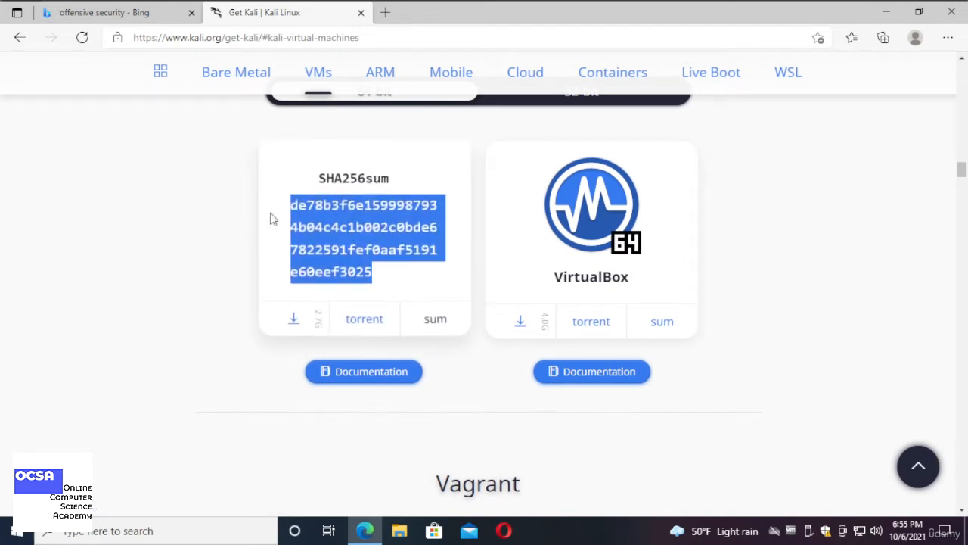
click(421, 324)
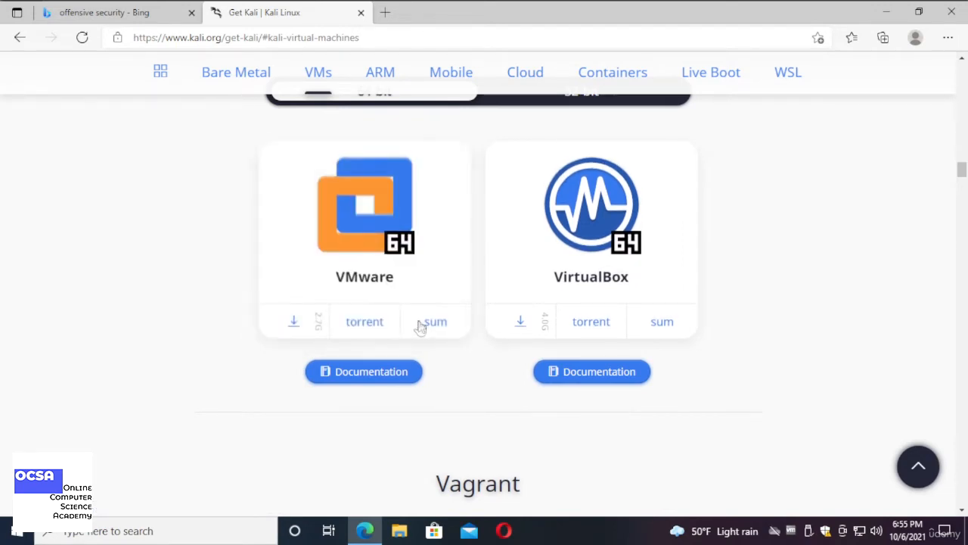
click(292, 322)
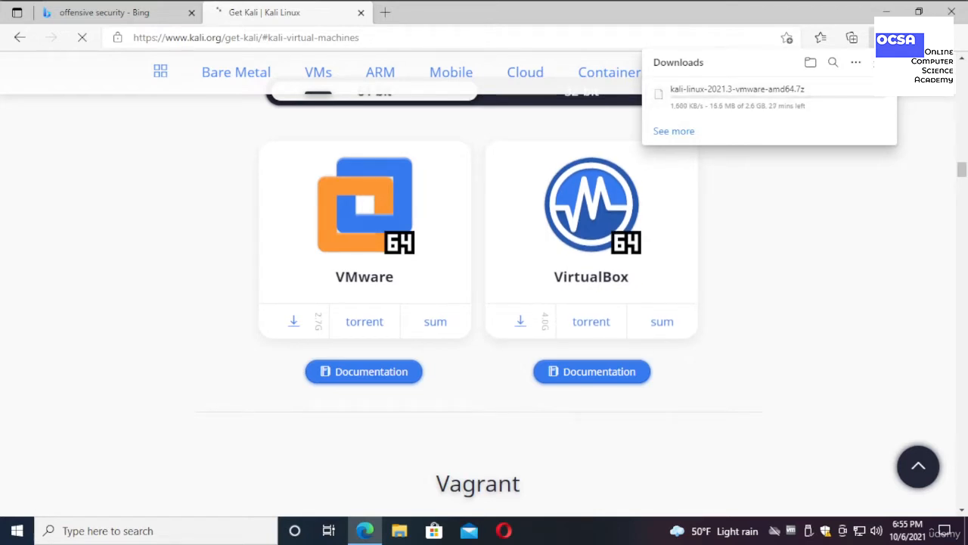
View the 32-bit Kali virtual machine images, switch back to the 64-bit ones, and open a new browser tab.
scroll(530, 262, up, 3)
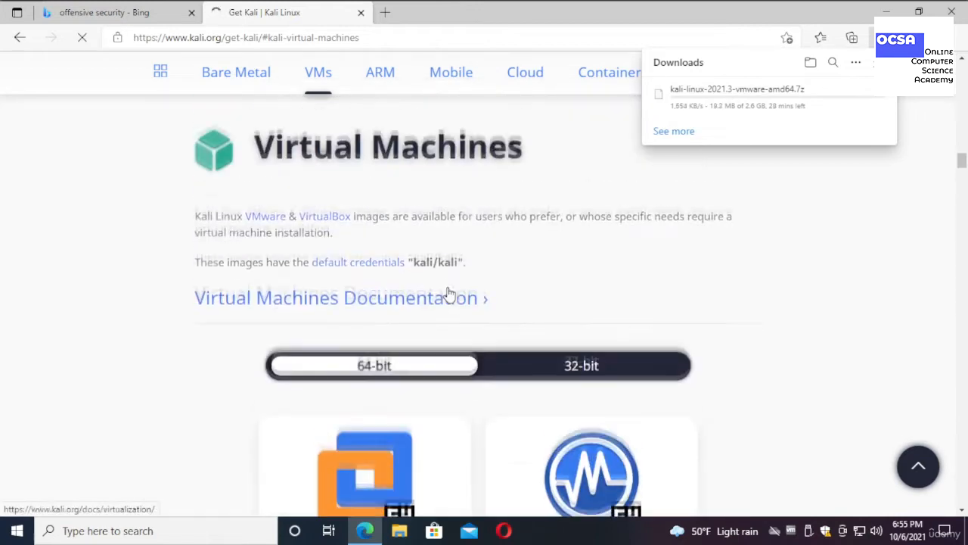
click(537, 370)
scroll(479, 265, down, 4)
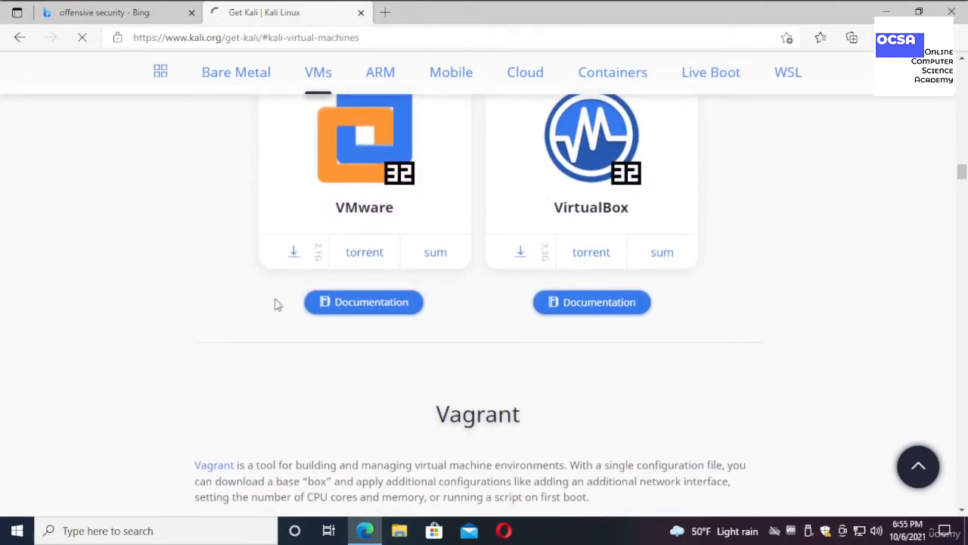
scroll(260, 290, up, 3)
click(372, 301)
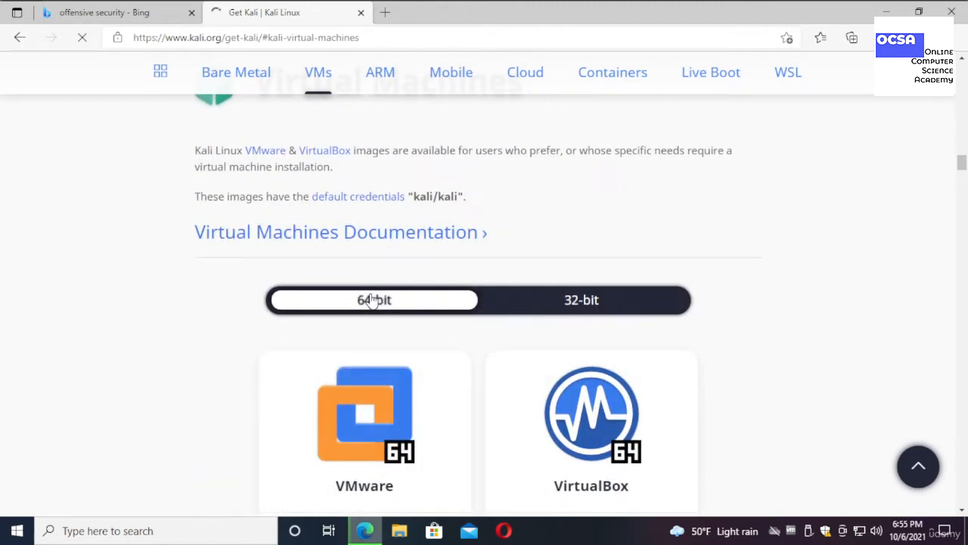
scroll(373, 295, down, 5)
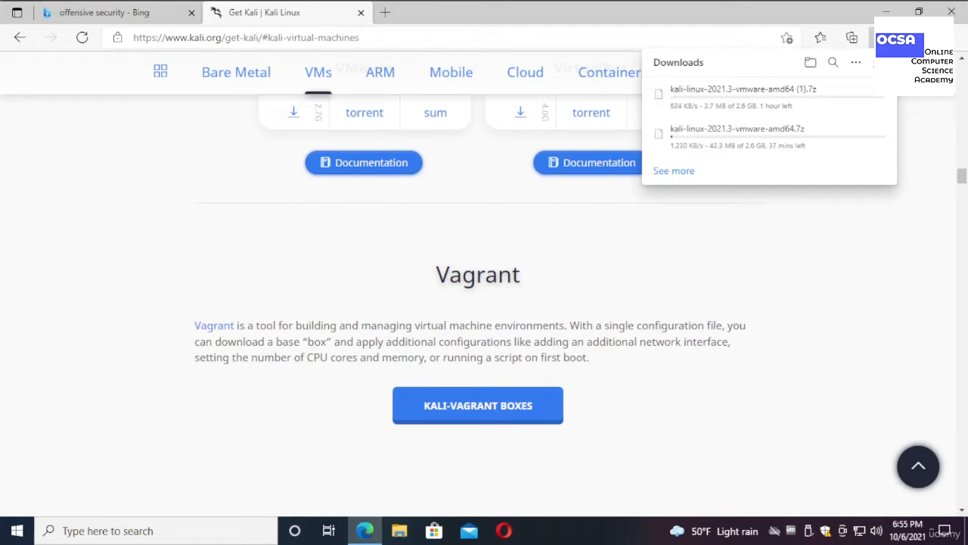
scroll(715, 470, up, 6)
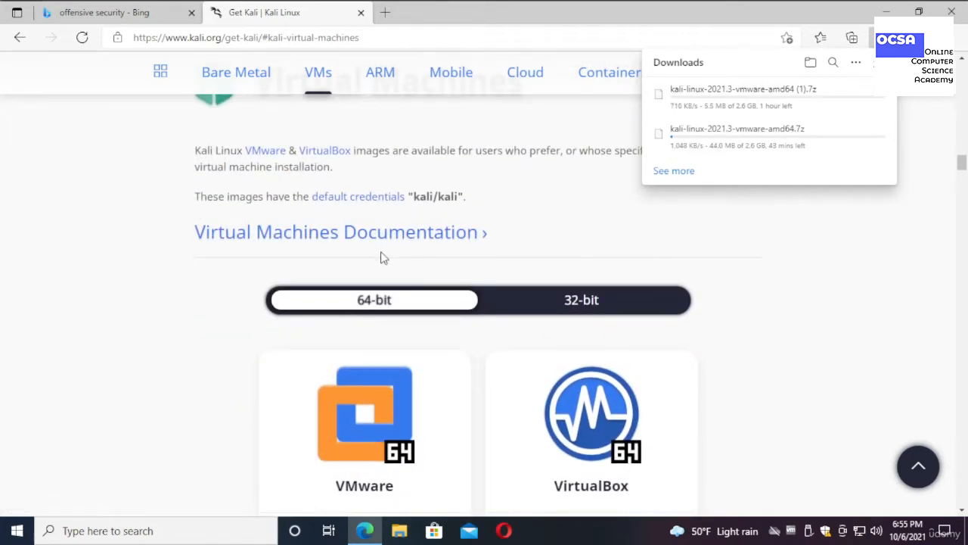
click(534, 310)
click(411, 302)
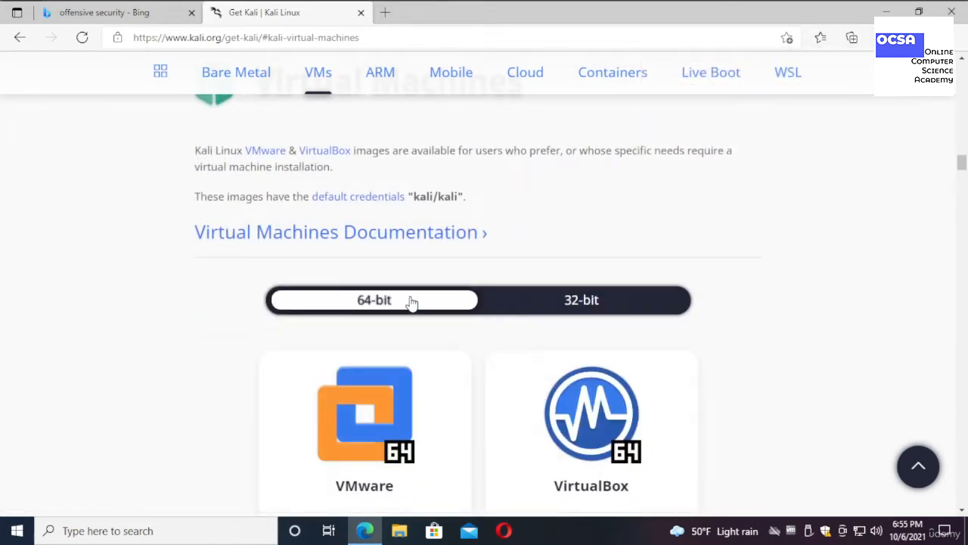
key(ctrl+t)
text(vmware)
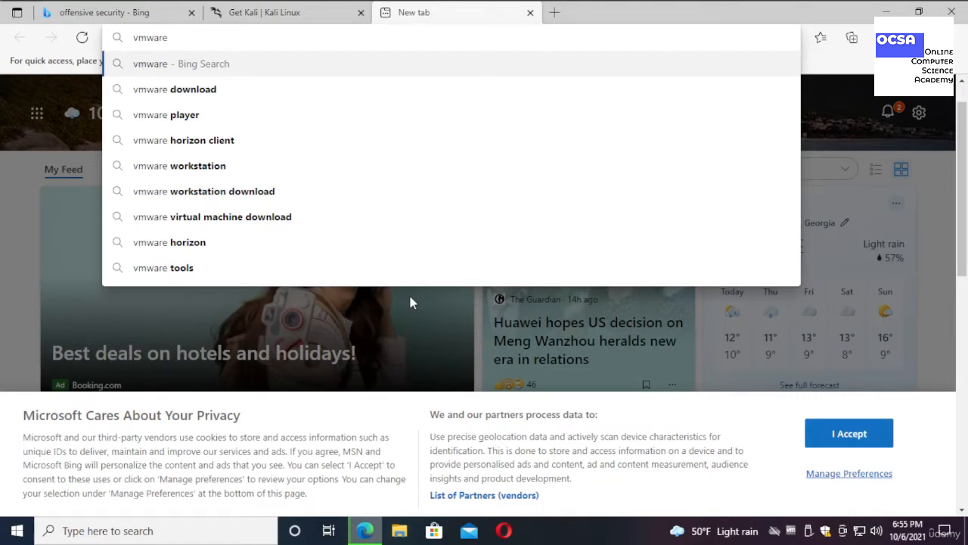
key(BackSpace)
key(BackSpace)
key(BackSpace)
key(BackSpace)
key(BackSpace)
key(BackSpace)
key(BackSpace)
Search the web for "virtual box" and open the Oracle VM VirtualBox site from the results.
text(virt)
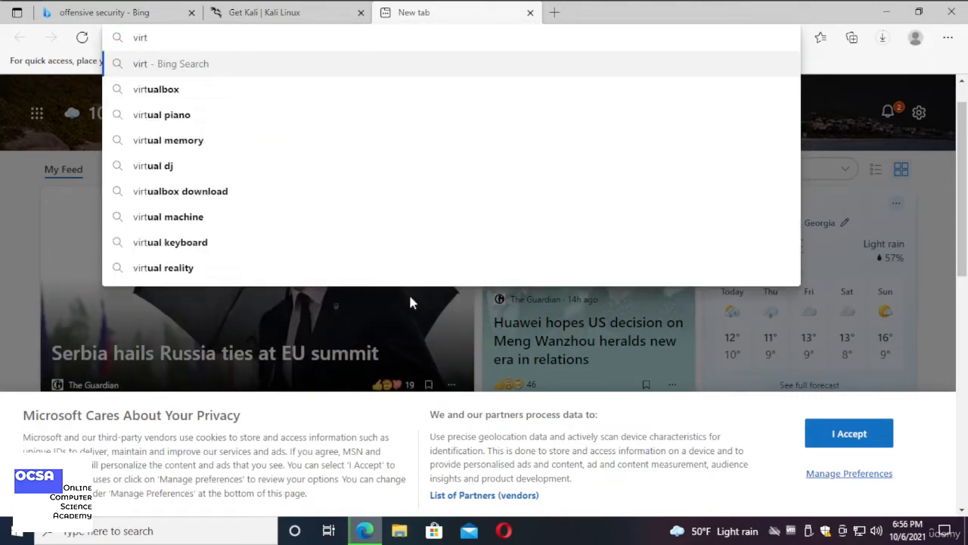
key(BackSpace)
key(BackSpace)
key(BackSpace)
text(irtual b)
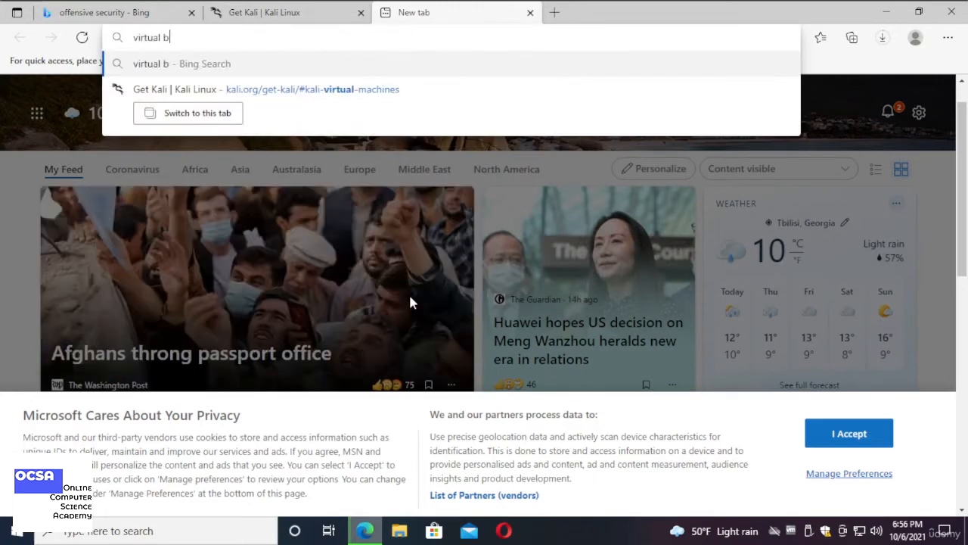
text(ox)
key(Return)
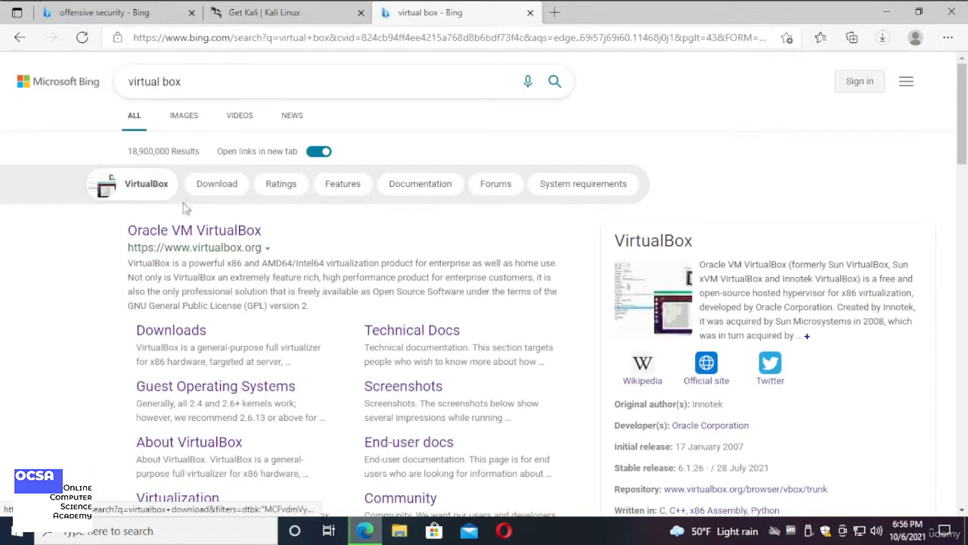
click(188, 230)
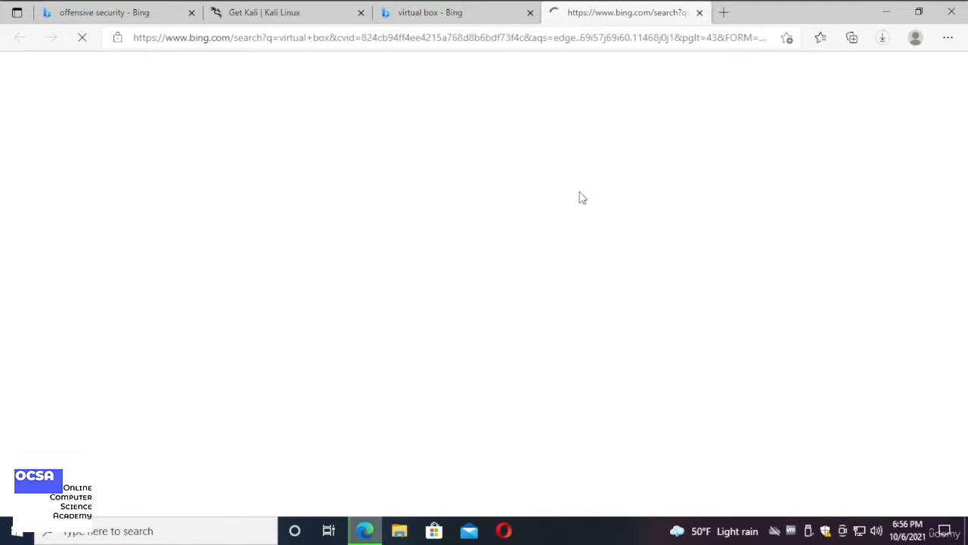
Search the web for "vmware" in another new tab.
key(ctrl+t)
text(vm)
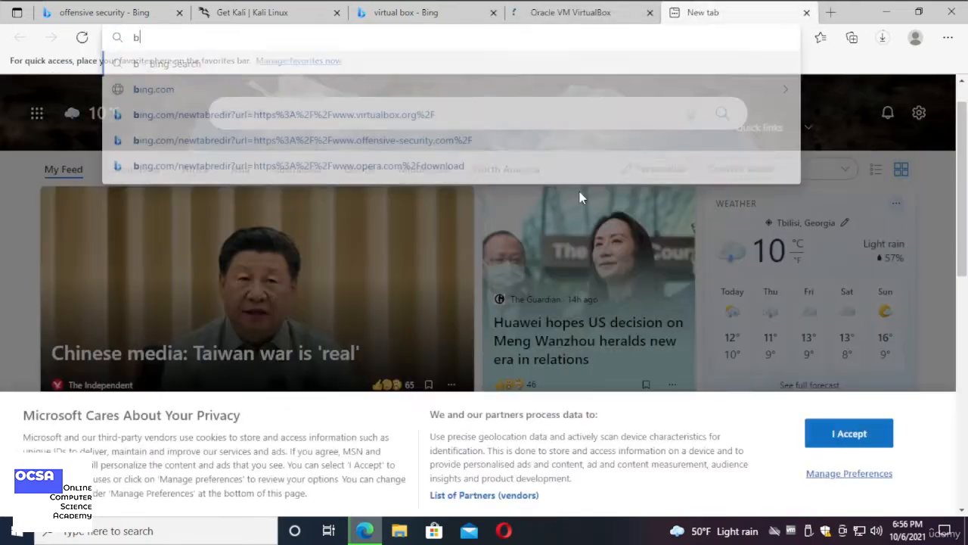
text(ware)
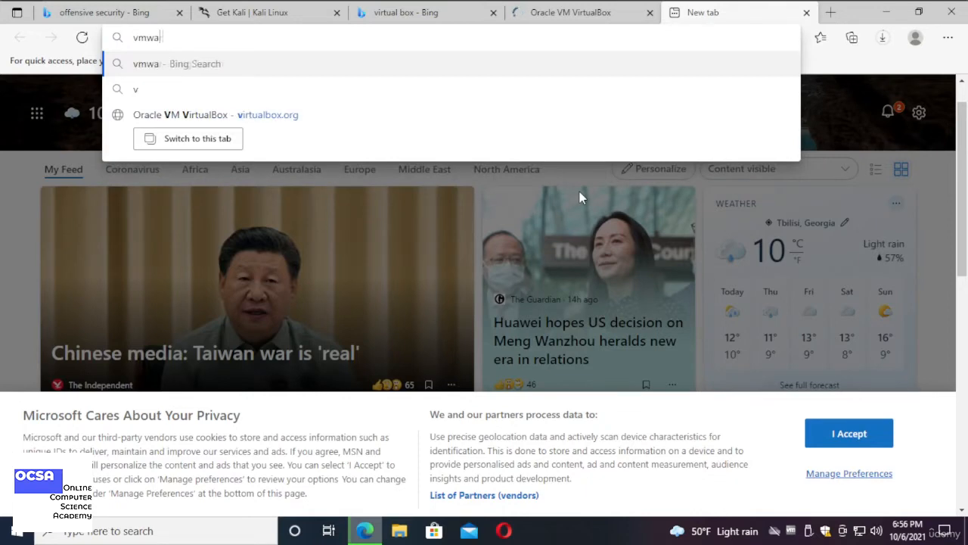
key(Return)
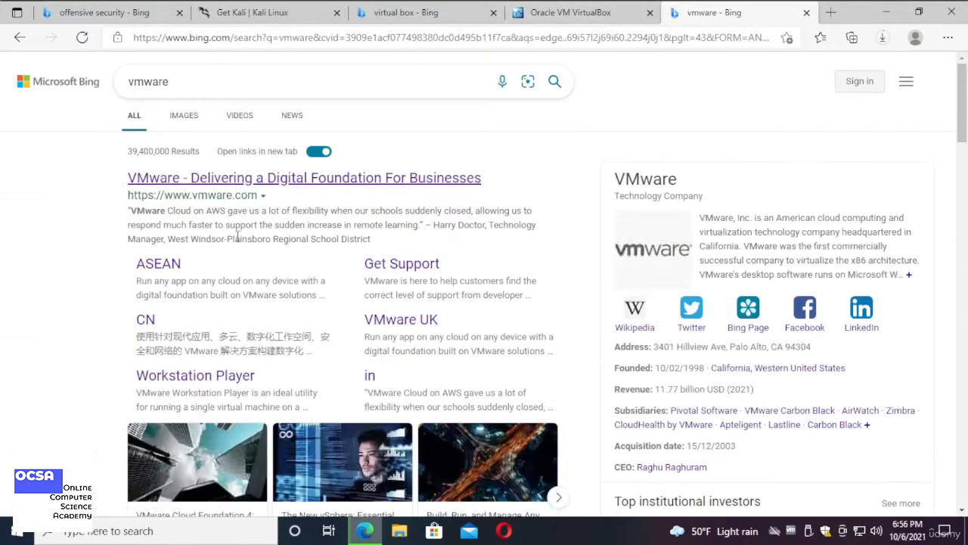
Open the official VMware site from the search results, close the leftover search tabs, and return to the VirtualBox home page.
click(239, 195)
click(634, 23)
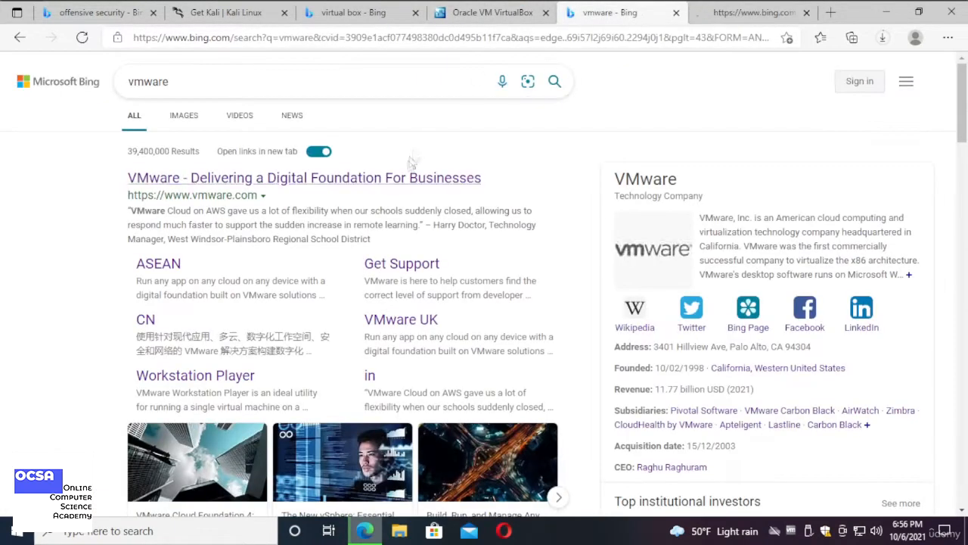
click(559, 12)
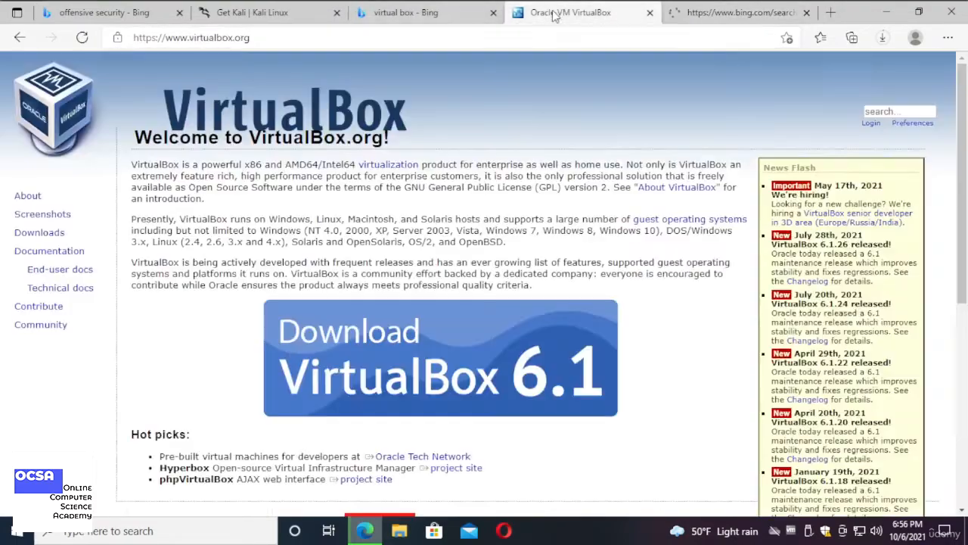
scroll(294, 280, down, 10)
scroll(293, 280, up, 10)
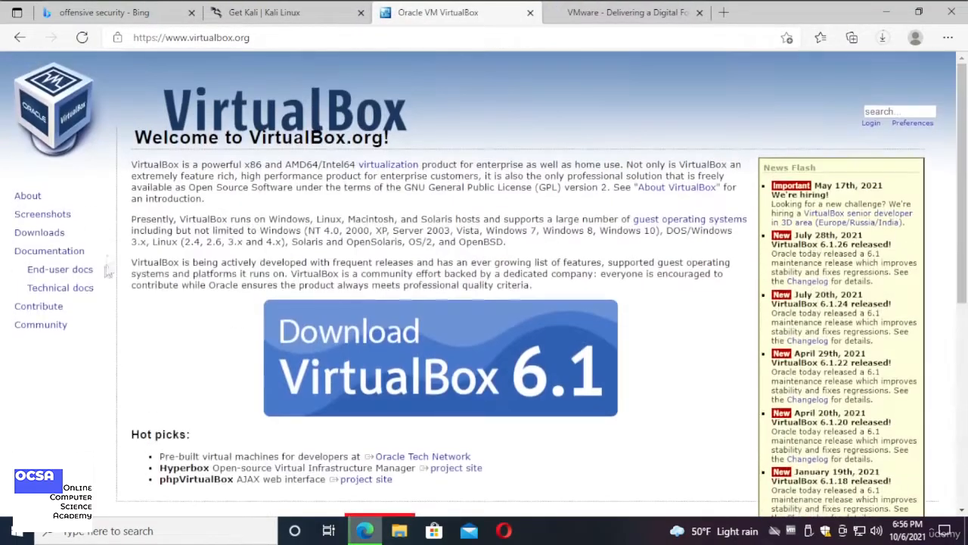
Open the VirtualBox site's Downloads page and look through the VirtualBox 6.1.26 platform packages and the sections below them.
drag(138, 102, 339, 227)
click(338, 233)
click(64, 233)
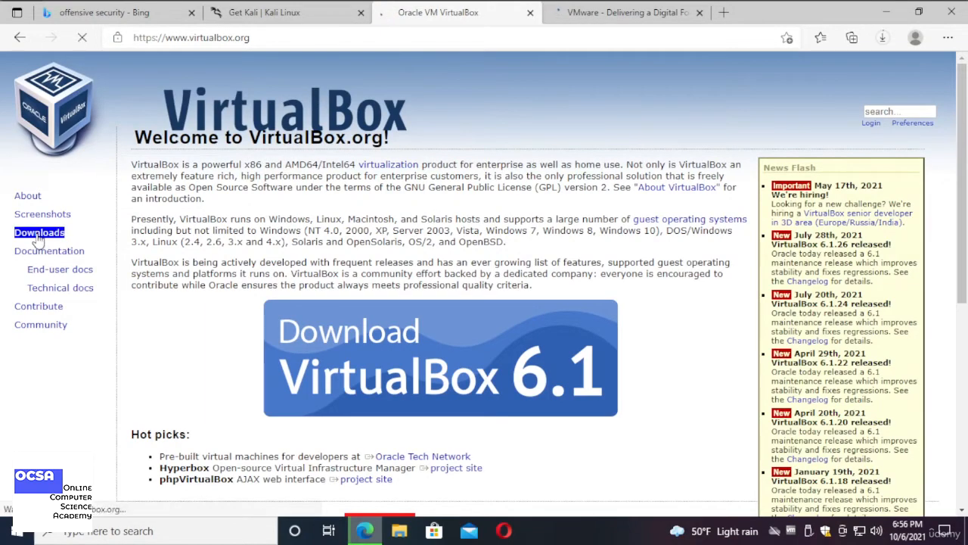
scroll(298, 228, down, 4)
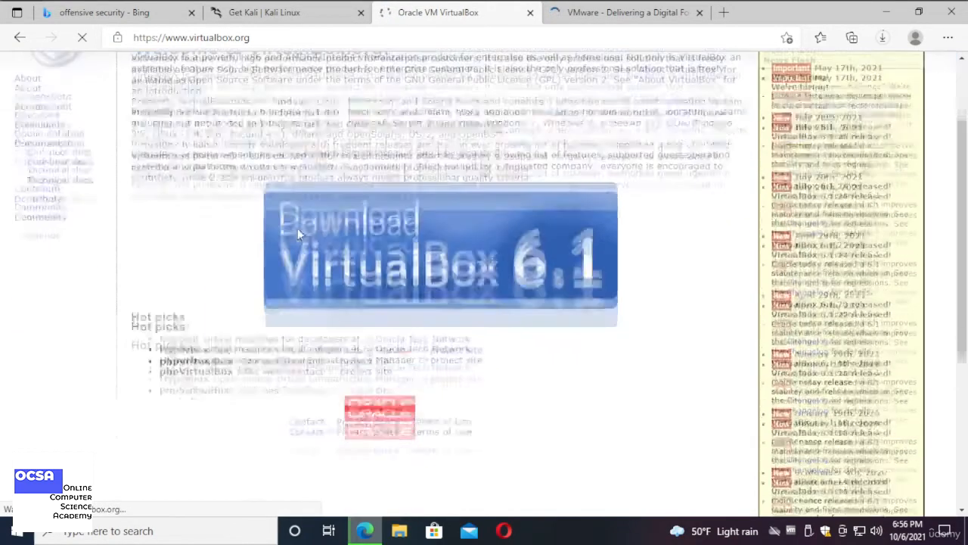
scroll(299, 229, up, 3)
scroll(318, 153, down, 4)
drag(319, 153, 445, 171)
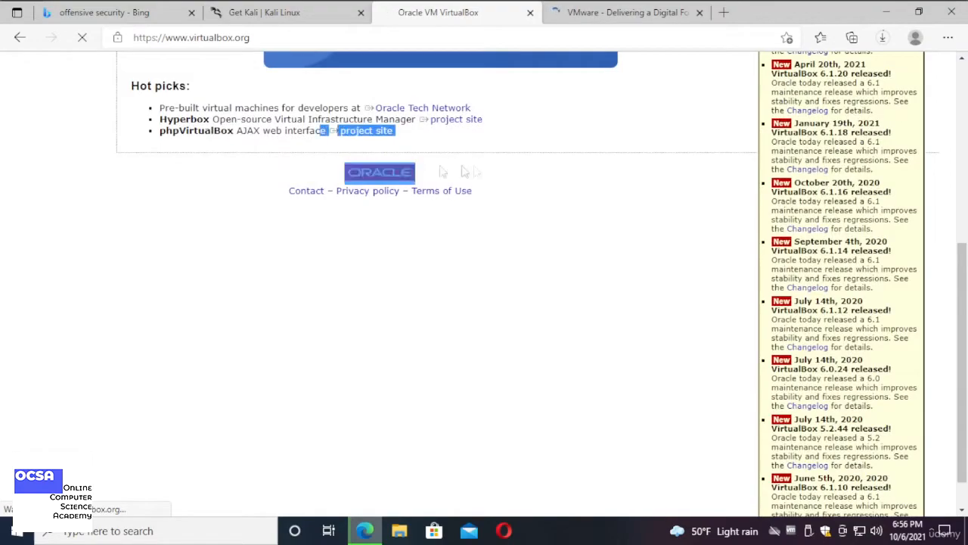
scroll(455, 199, down, 5)
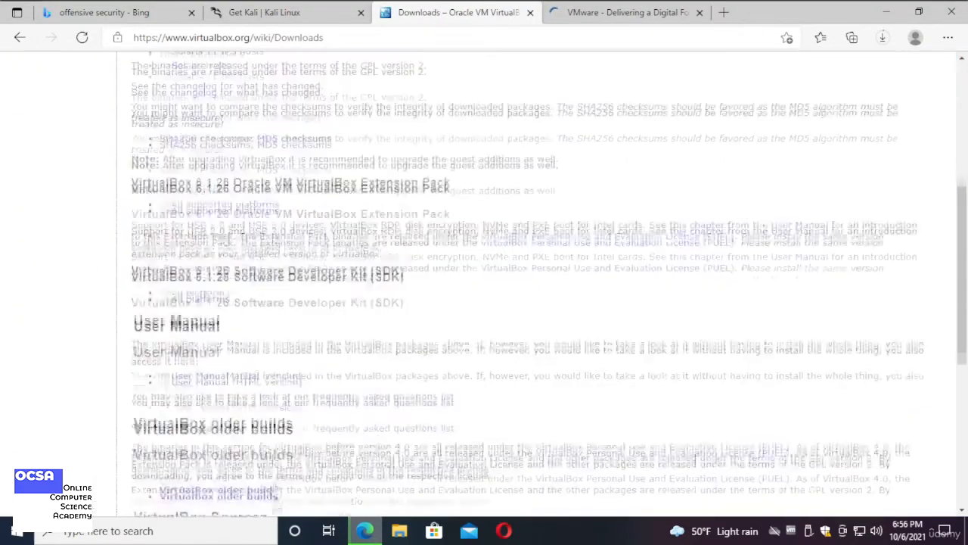
scroll(363, 220, up, 5)
scroll(208, 346, down, 6)
scroll(208, 347, up, 4)
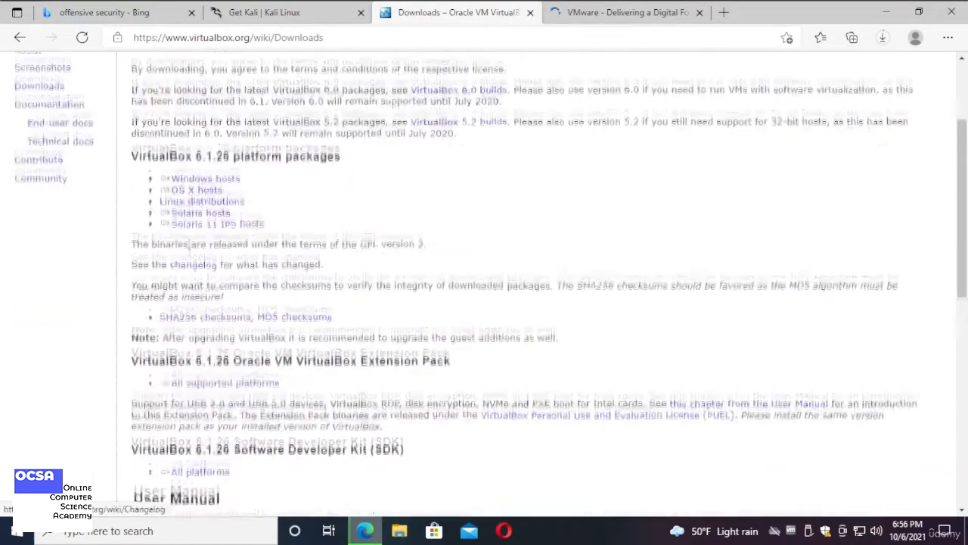
Open the SHA256 checksums for VirtualBox 6.1.26, select the checksum of the Ubuntu xenial package, and return to the Downloads page.
drag(252, 324, 157, 324)
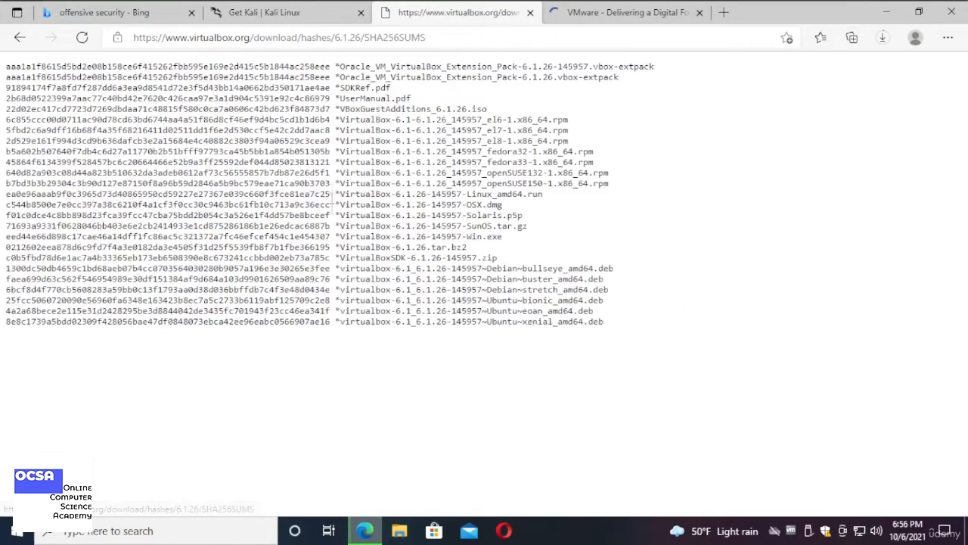
key(ctrl+a)
drag(654, 335, 380, 342)
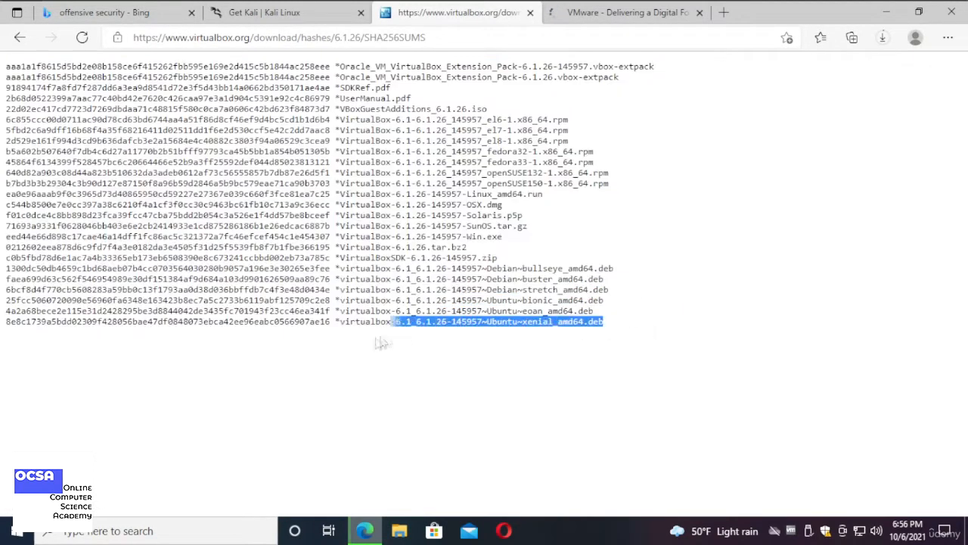
drag(330, 321, 16, 323)
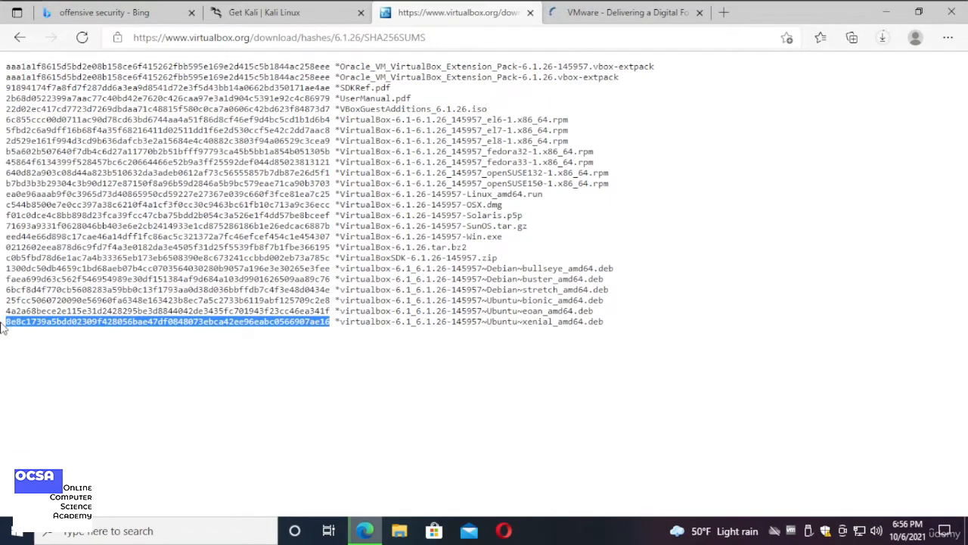
click(21, 38)
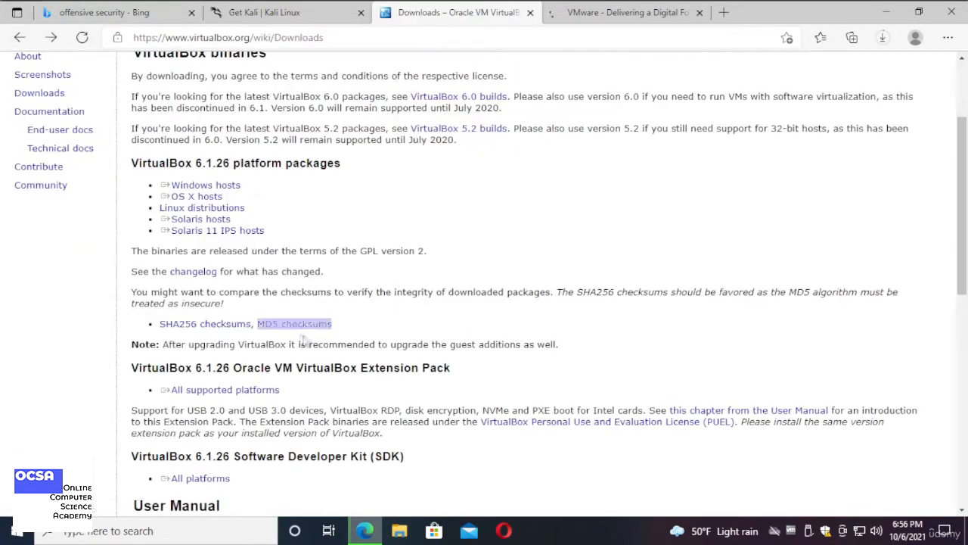
Start downloading the VirtualBox 6.1.26 platform package for Windows hosts.
scroll(305, 341, up, 1)
drag(156, 277, 238, 280)
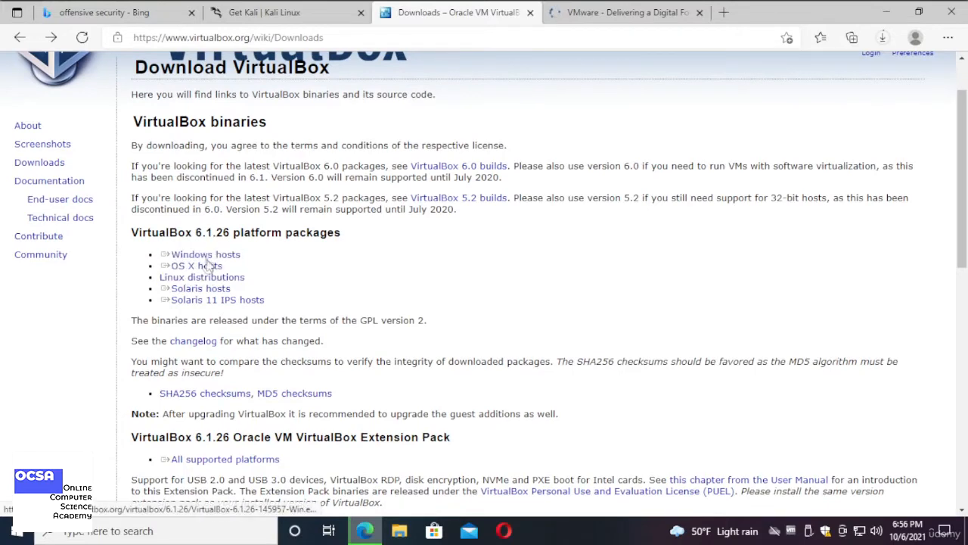
scroll(210, 258, up, 1)
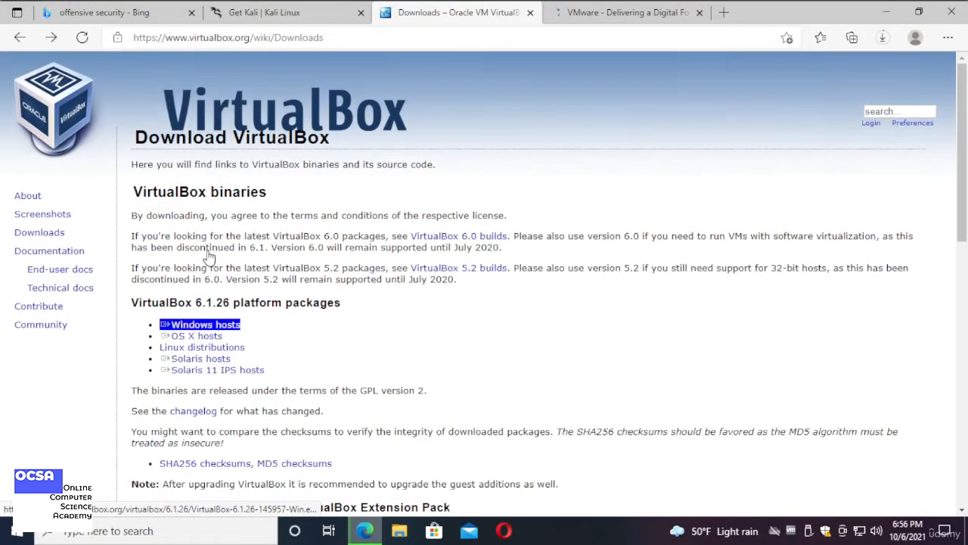
click(202, 347)
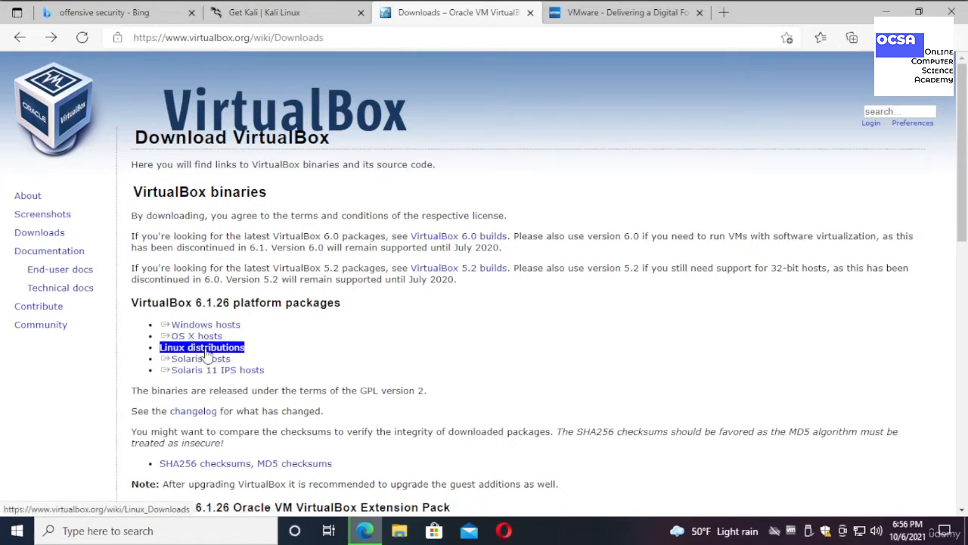
click(215, 325)
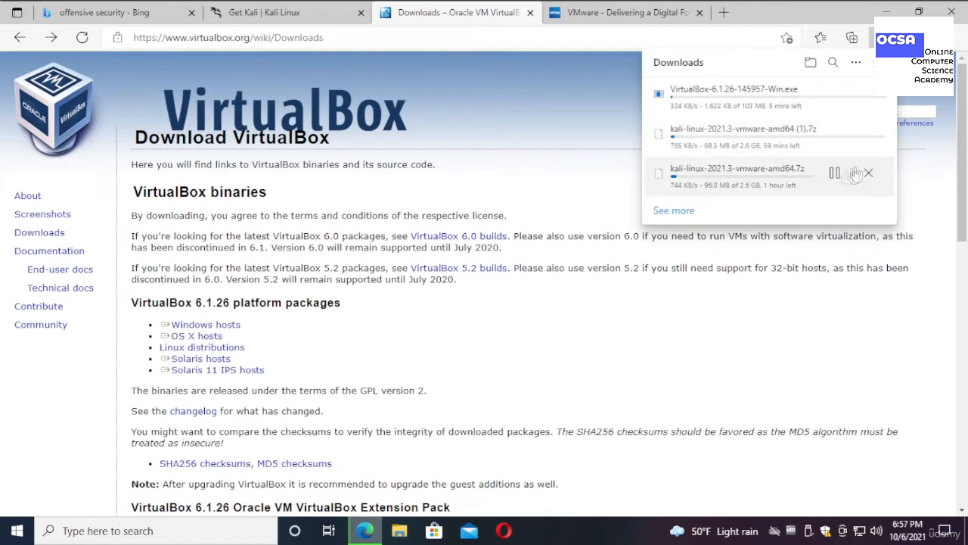
Cancel the downloads of kali-linux-2021.3-vmware-amd64.7z and VirtualBox-6.1.26-145957-Win.exe, keeping only the second Kali image download.
click(868, 172)
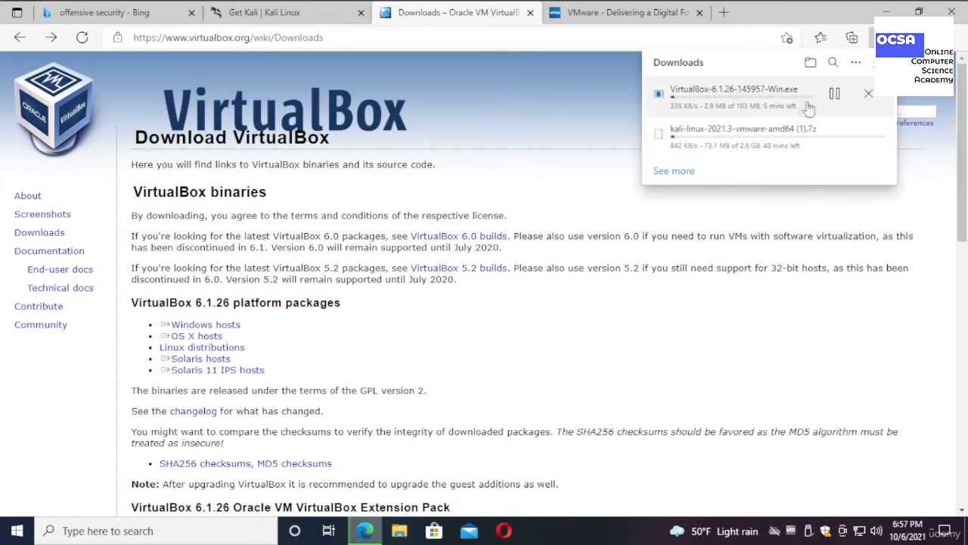
click(868, 94)
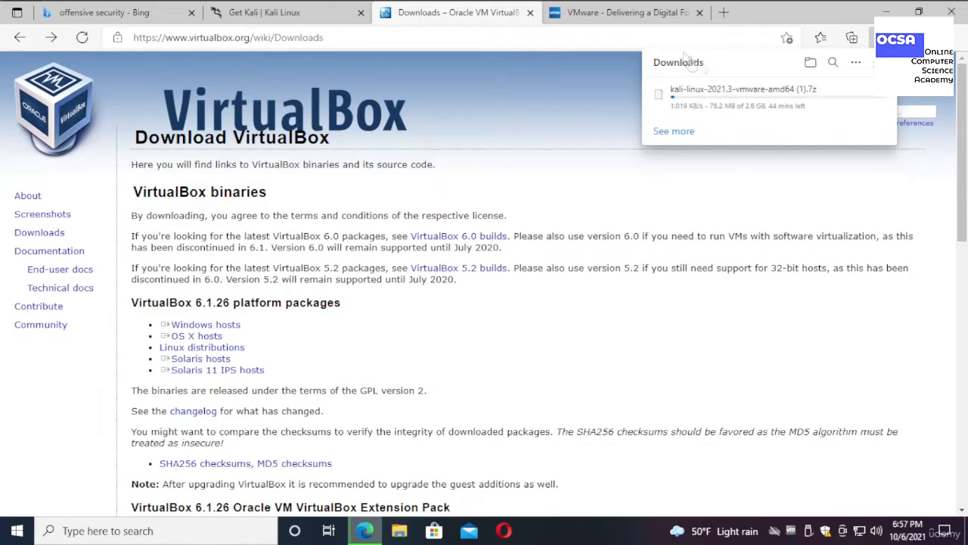
Browse the VMware site's Apps & Cloud, Networking and Workspace product listings for a desktop virtualization product.
click(623, 20)
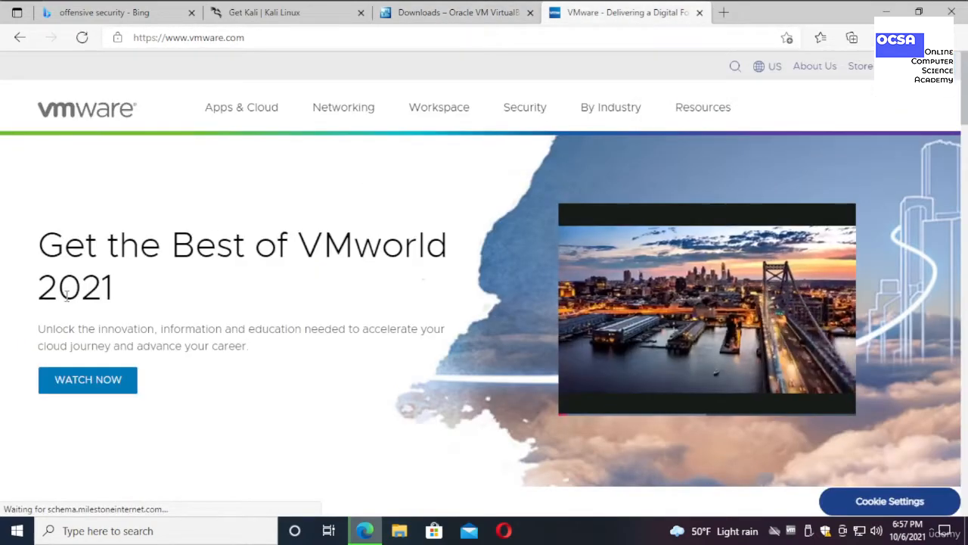
scroll(391, 122, down, 4)
scroll(391, 121, up, 5)
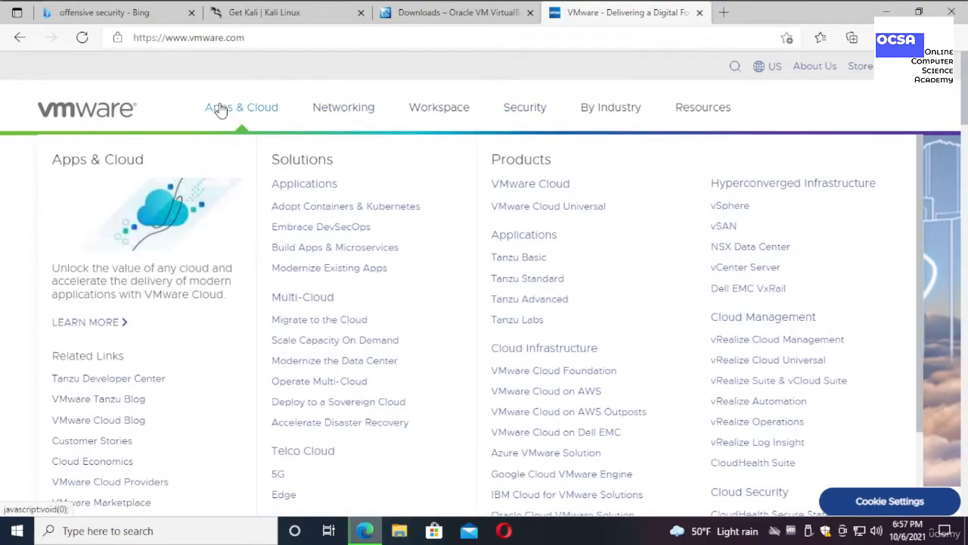
scroll(220, 167, down, 8)
scroll(204, 205, up, 8)
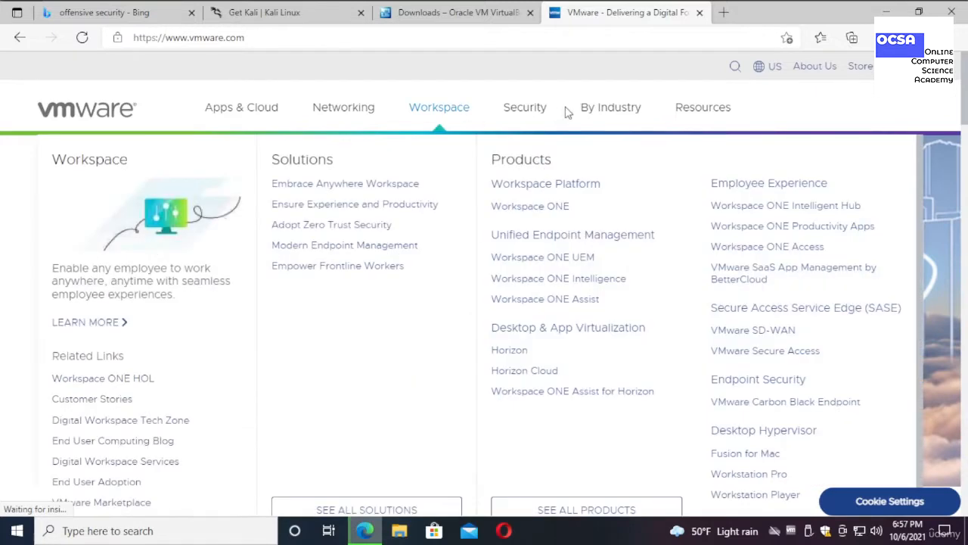
mouse_move(217, 121)
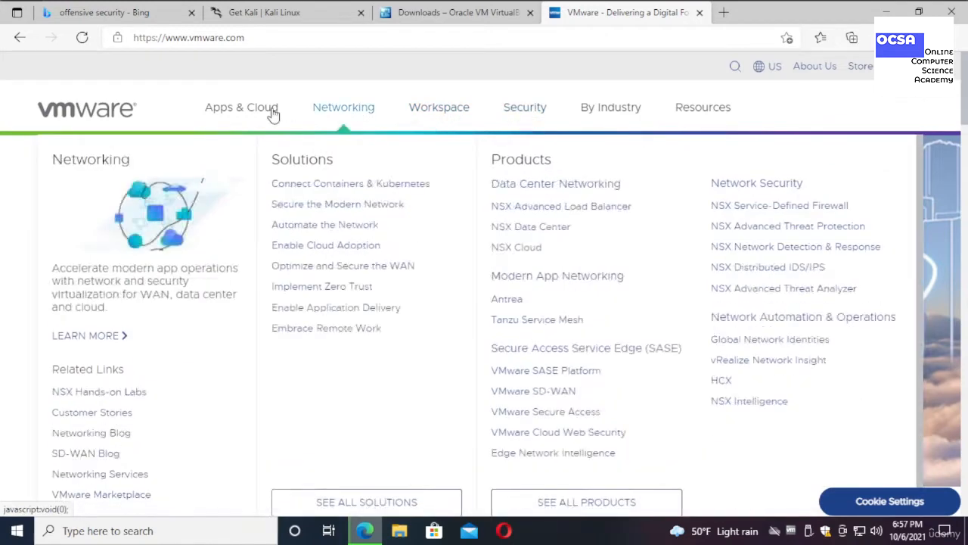
mouse_move(269, 113)
scroll(161, 381, down, 1)
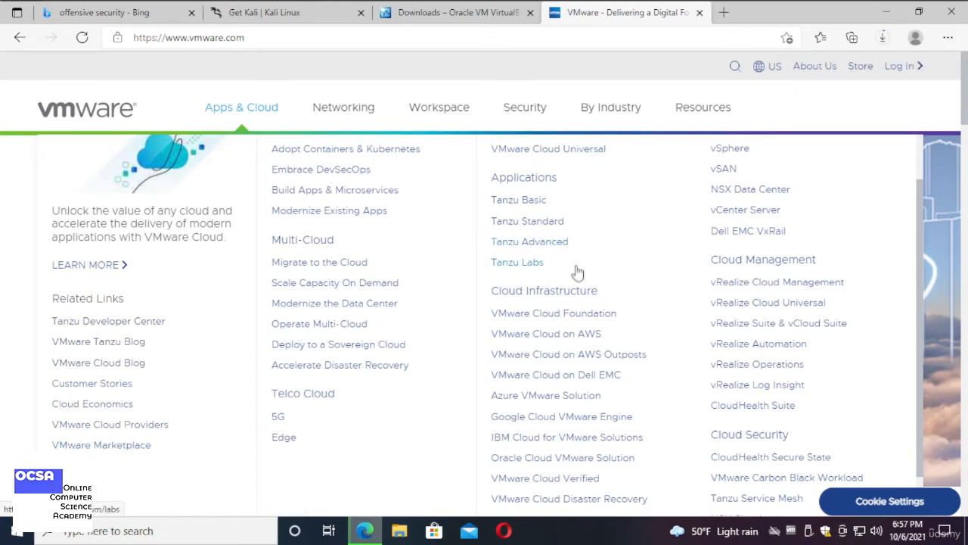
scroll(578, 276, down, 1)
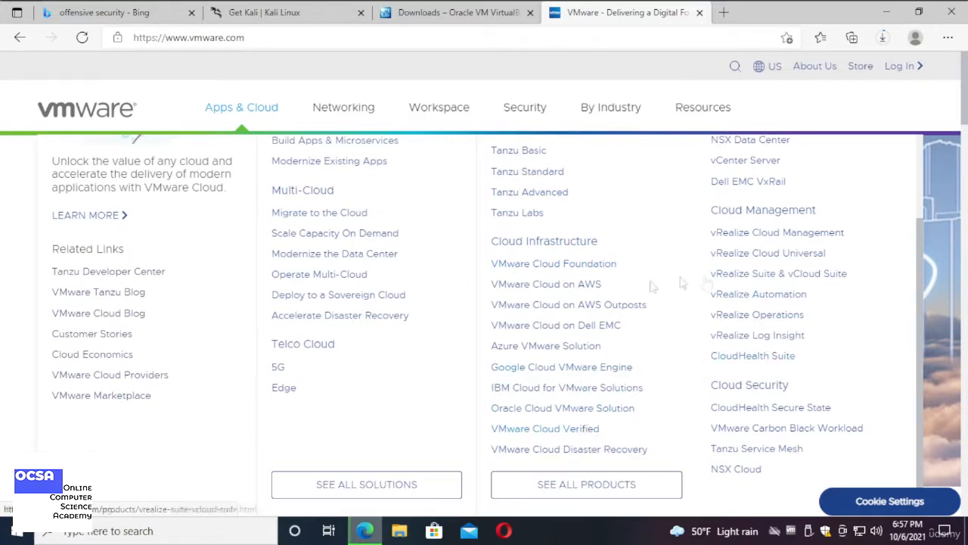
scroll(579, 338, up, 1)
scroll(579, 338, up, 1)
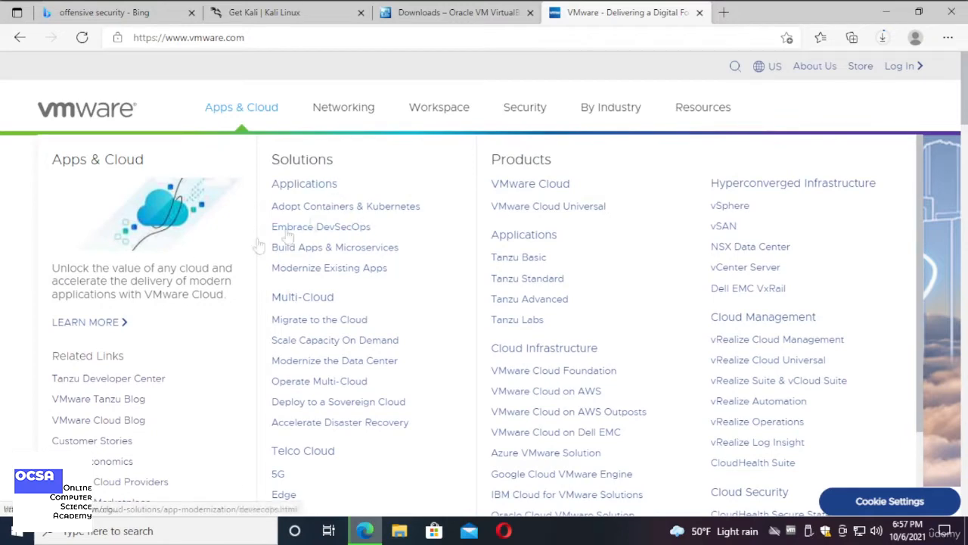
scroll(89, 301, down, 1)
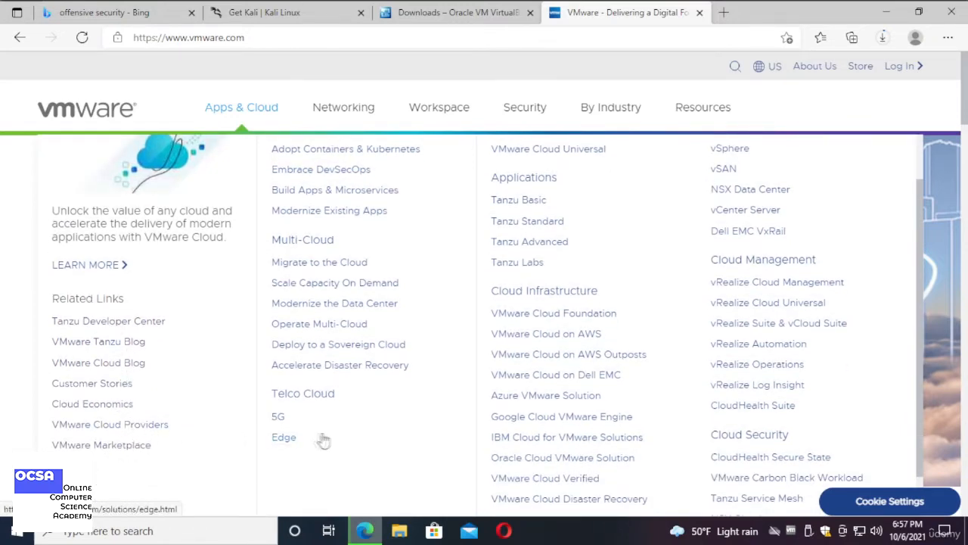
scroll(328, 335, up, 1)
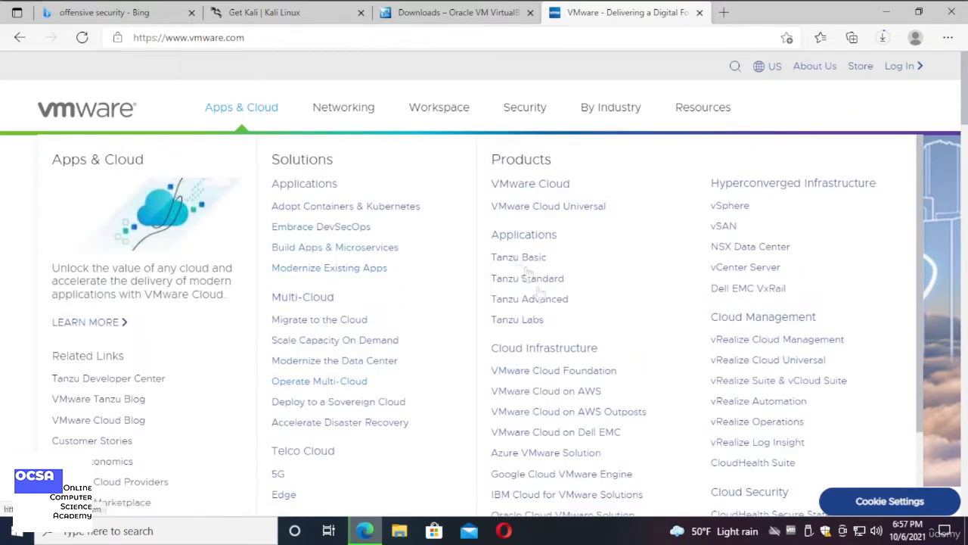
scroll(569, 358, down, 1)
scroll(569, 357, up, 1)
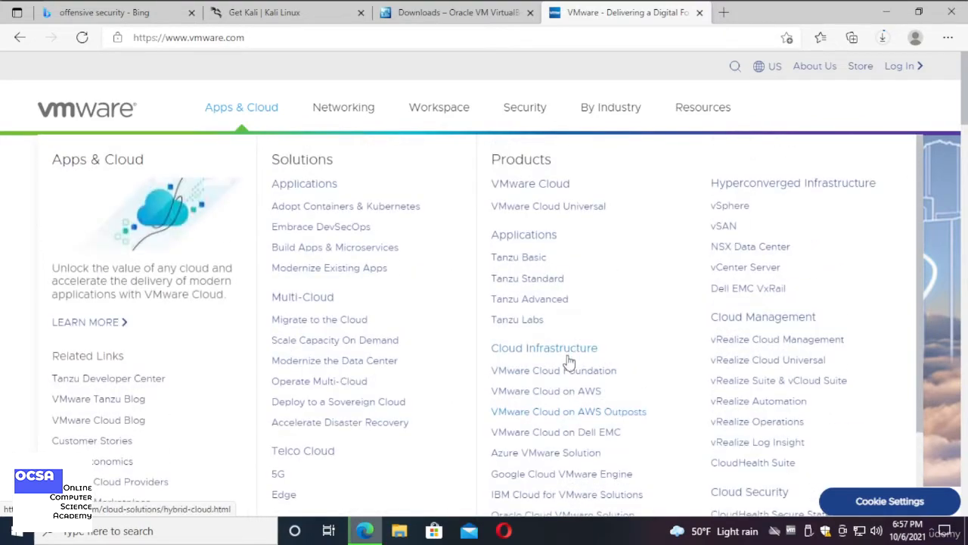
scroll(569, 360, down, 2)
Search the web for "vmware player download" in a new tab and open VMware's Download VMware Workstation Player page.
key(ctrl+t)
text(vmware player)
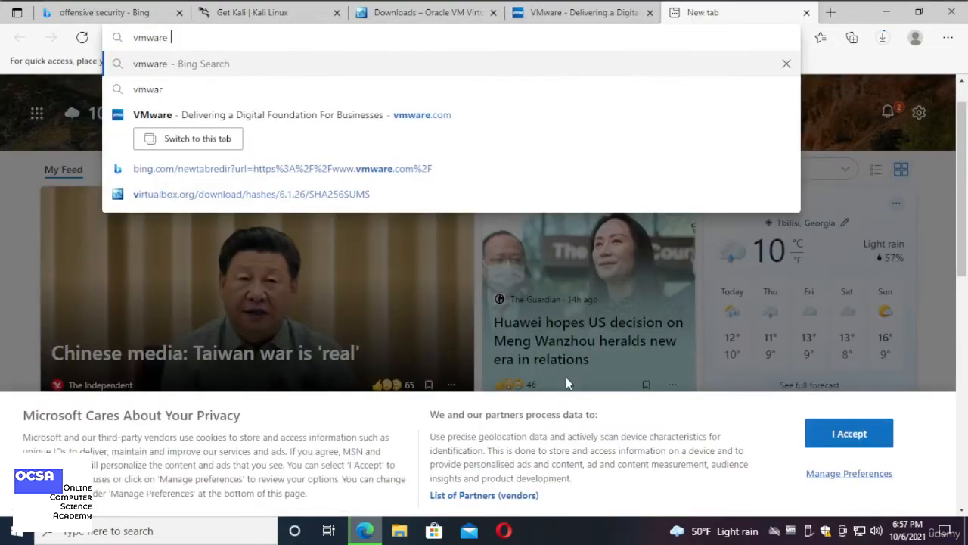
text(oad)
key(Return)
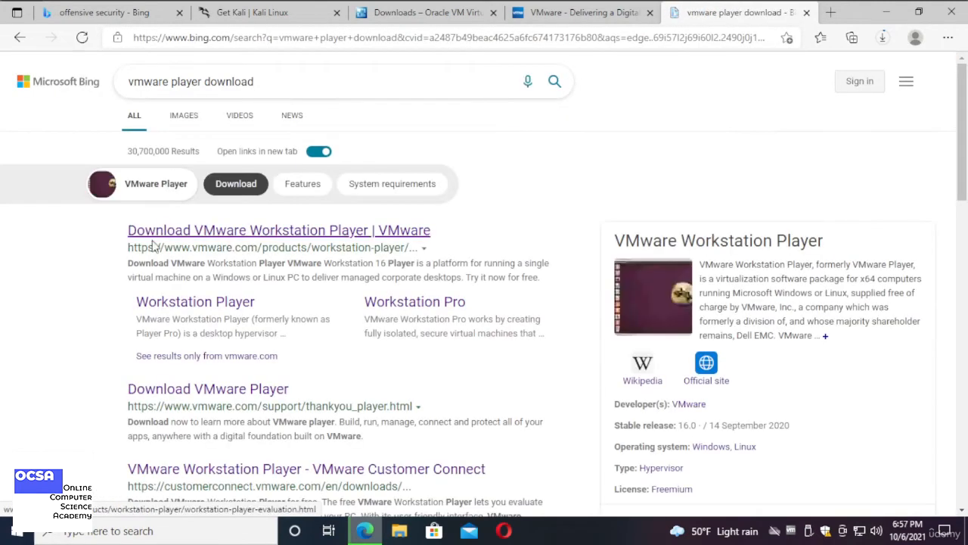
click(314, 228)
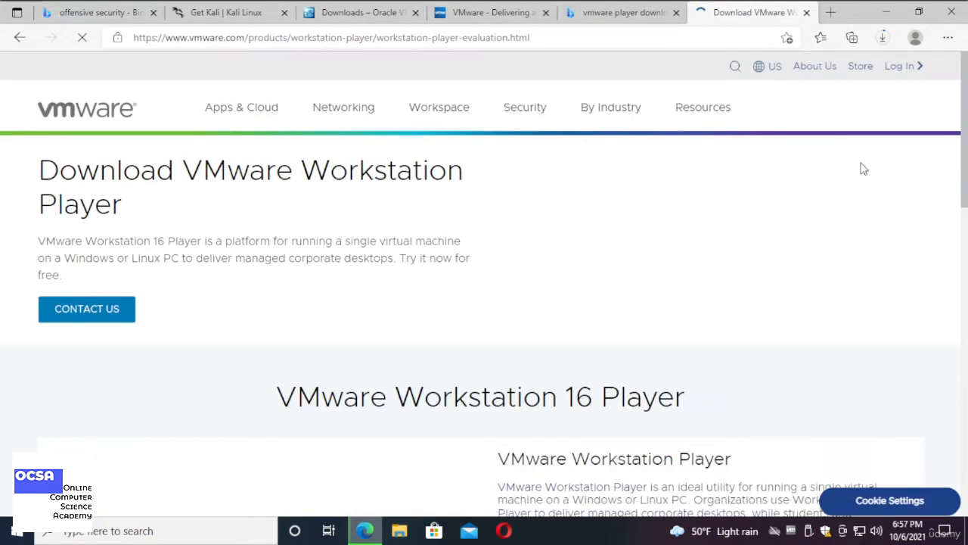
Find the Workstation 16.0 Player options for Windows and Linux, and start downloading the Windows version.
scroll(313, 328, down, 10)
scroll(464, 346, up, 3)
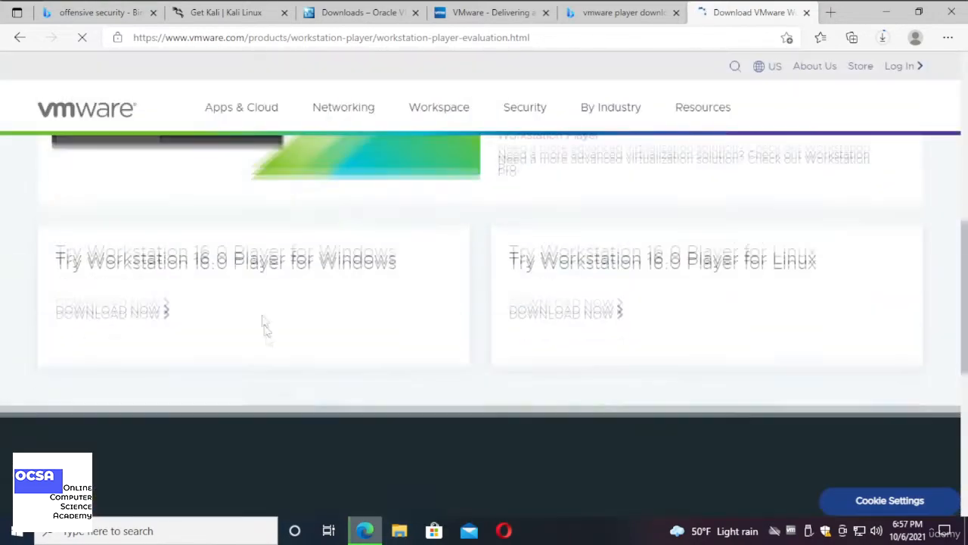
drag(450, 268, 49, 297)
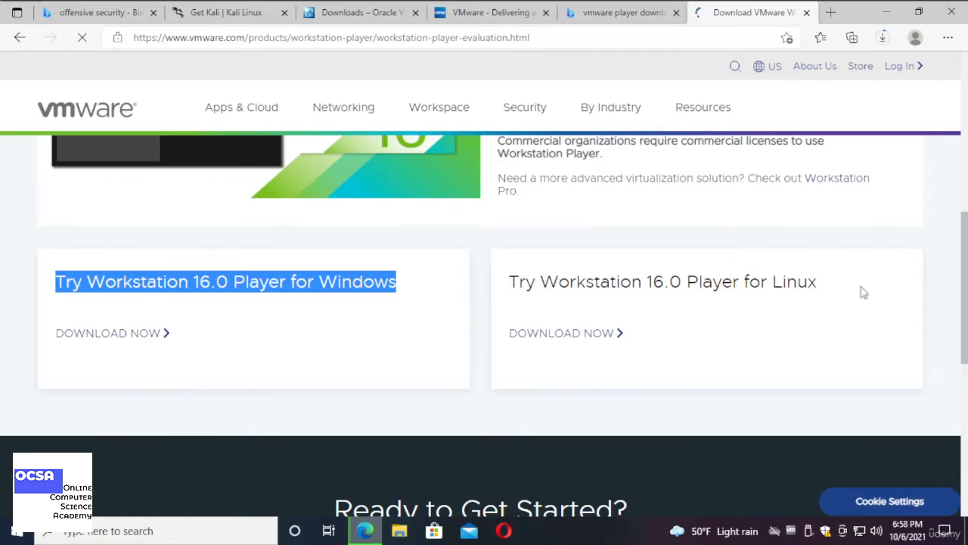
drag(860, 287, 558, 323)
scroll(558, 324, up, 1)
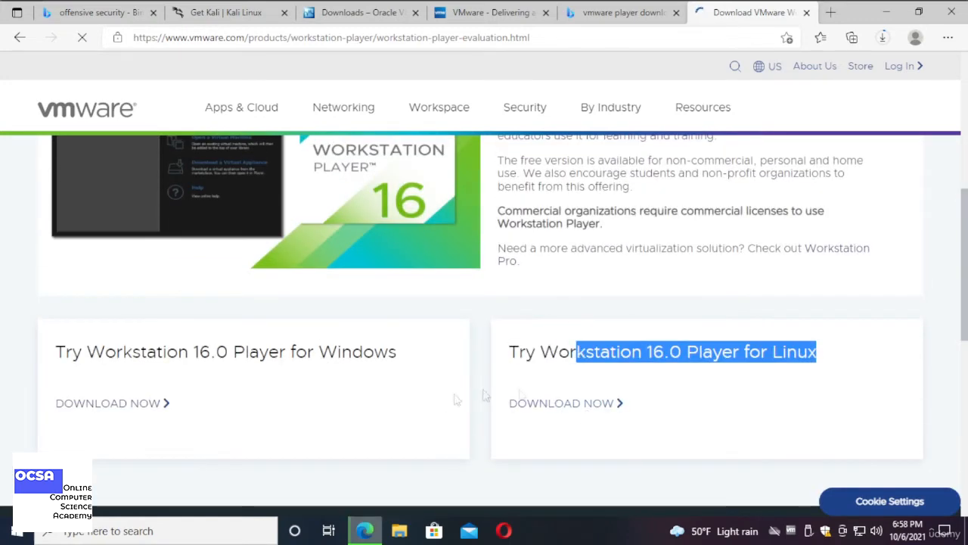
click(124, 412)
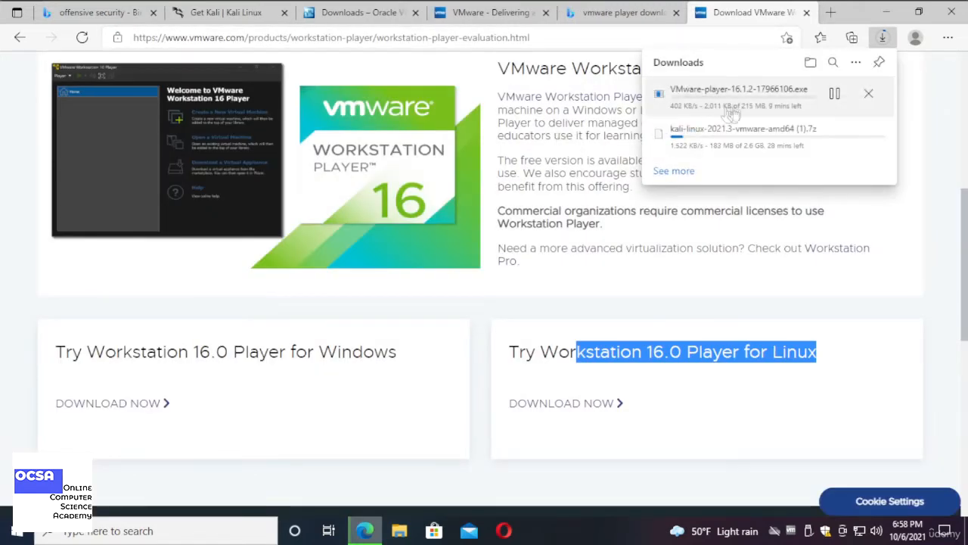
Cancel the downloads of VMware-player-16.1.2-17966106.exe and kali-linux-2021.3-vmware-amd64 (1).7z, then dismiss the downloads list.
click(875, 101)
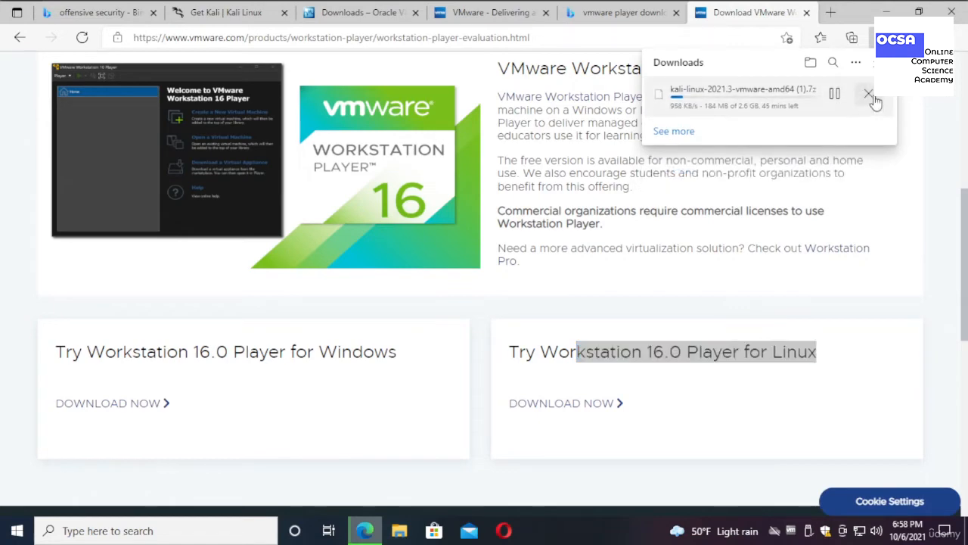
click(872, 99)
click(814, 296)
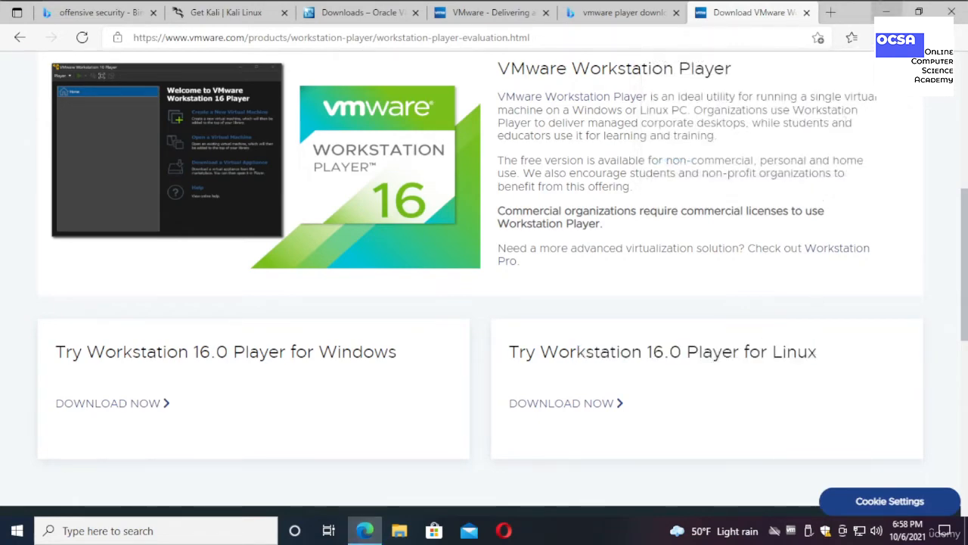
click(831, 12)
click(852, 37)
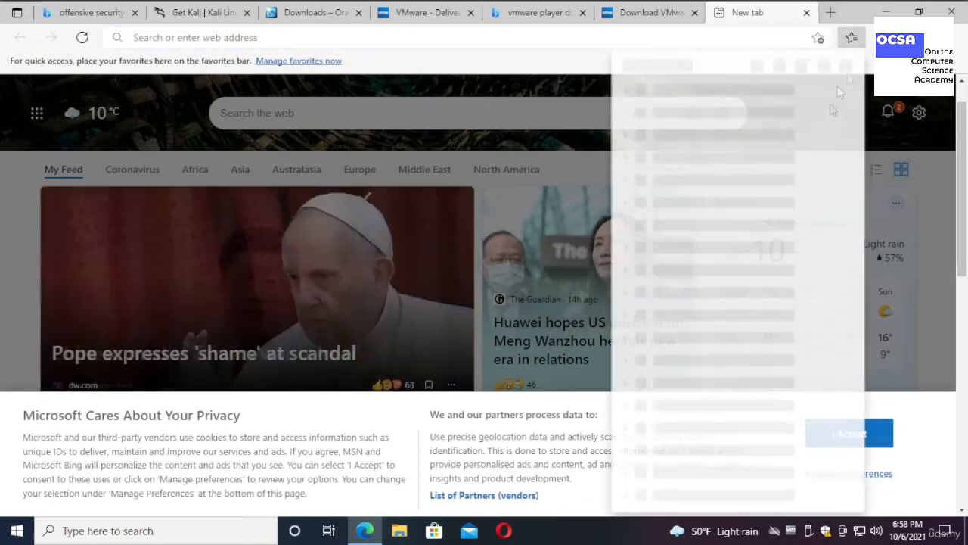
click(418, 249)
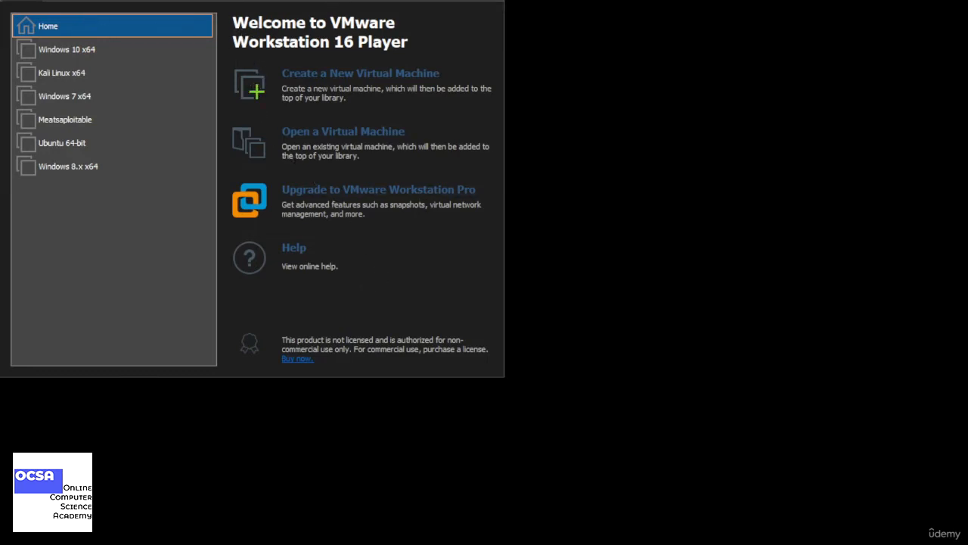
Maximize the VMware Workstation 16 Player window and look over its File commands for creating or opening virtual machines.
key(super+Up)
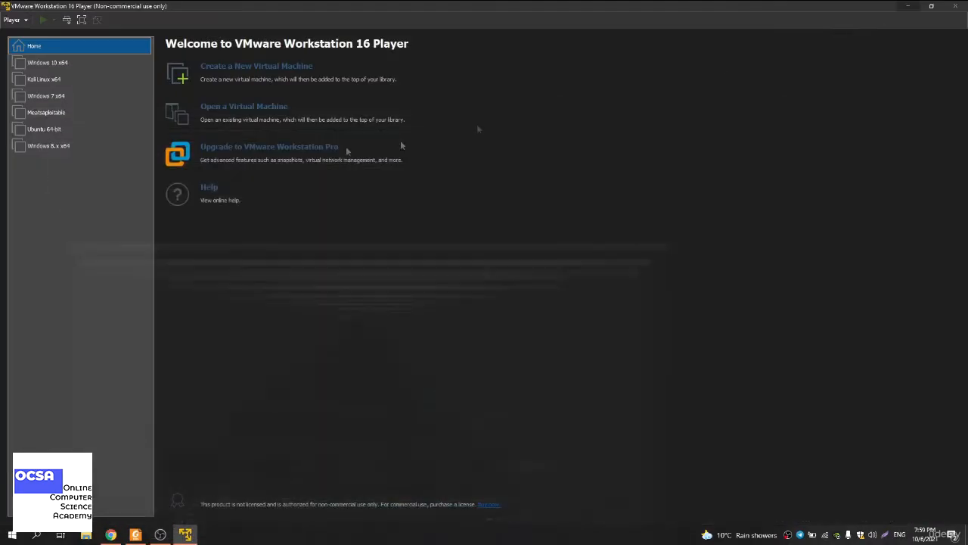
click(12, 19)
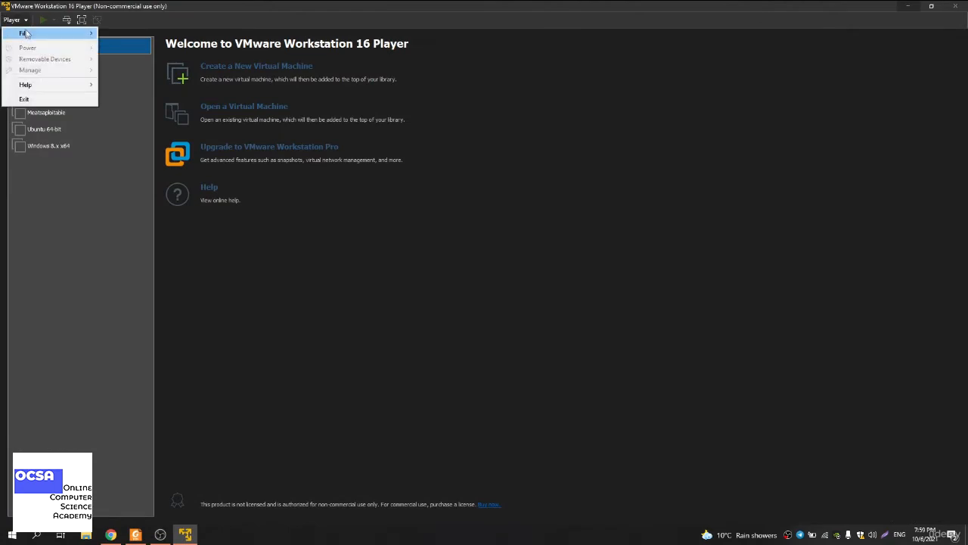
mouse_move(26, 34)
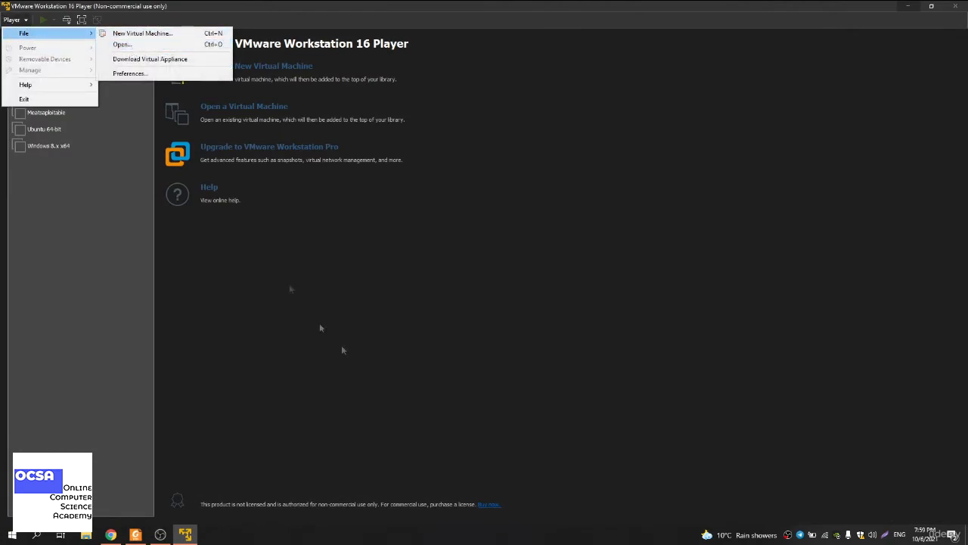
click(352, 375)
Minimize the open windows and open the kali-linux-2021-3-vmware-amd64-7z folder on the desktop.
click(159, 536)
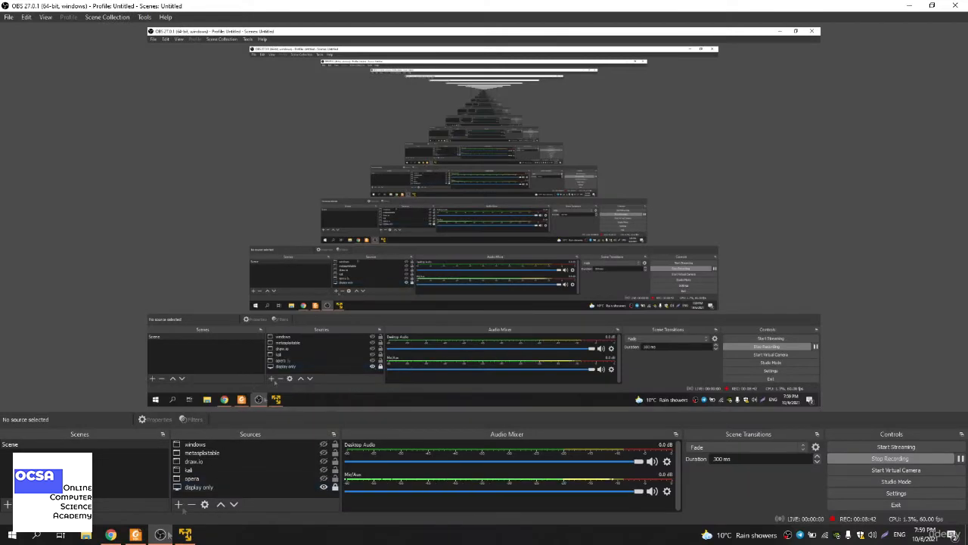
click(909, 6)
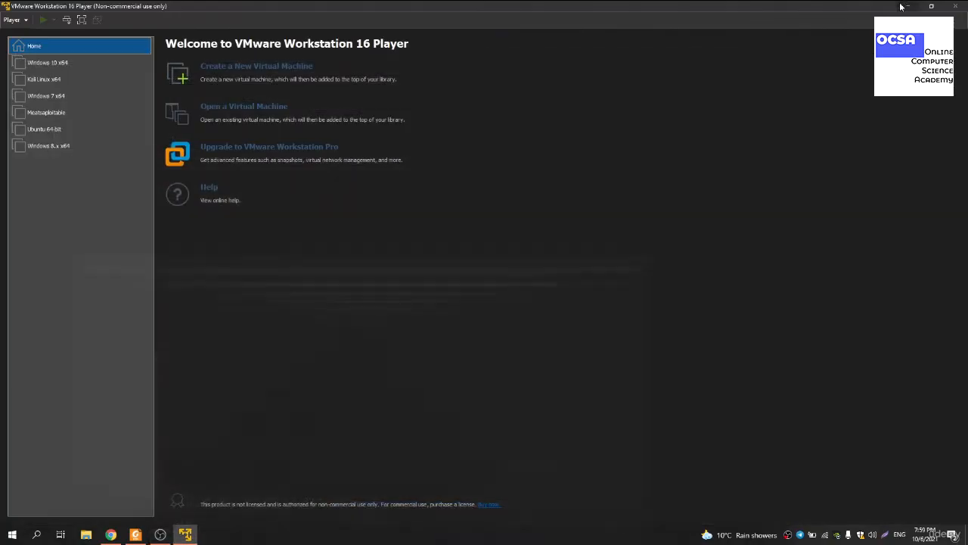
click(907, 6)
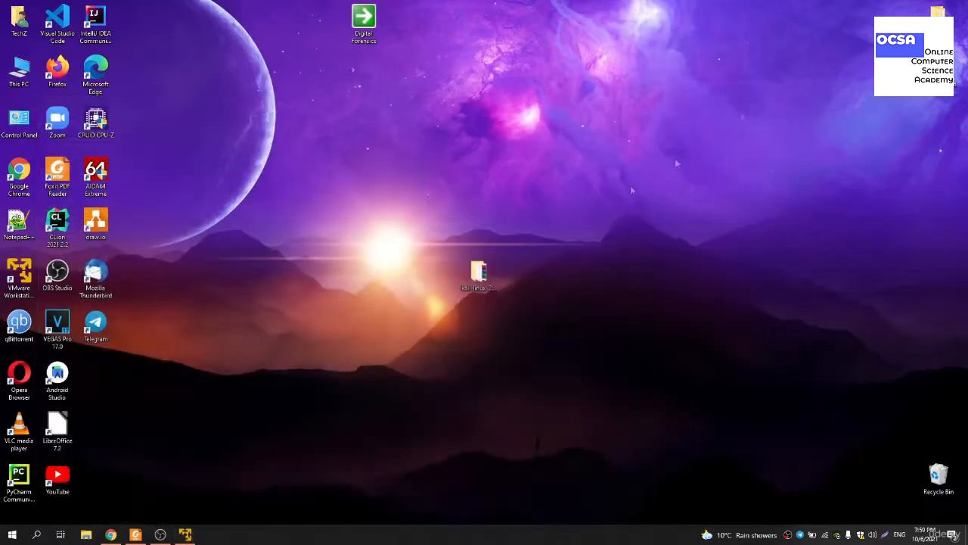
double_click(473, 270)
drag(376, 275, 340, 272)
right_click(361, 327)
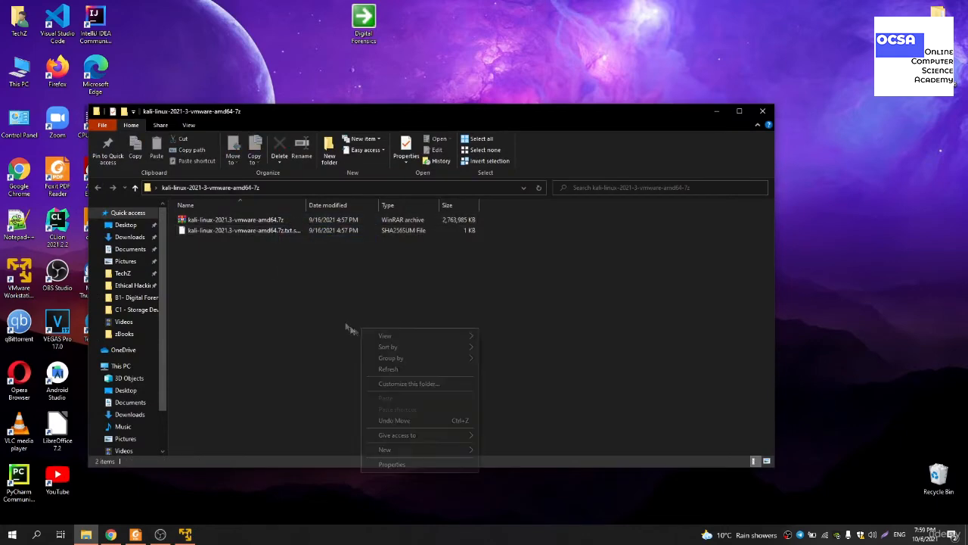
click(281, 276)
Open the kali-linux-2021.3-vmware-amd64.7z archive in WinRAR and extract its Kali folder into the folder that holds the archive.
click(250, 222)
double_click(250, 225)
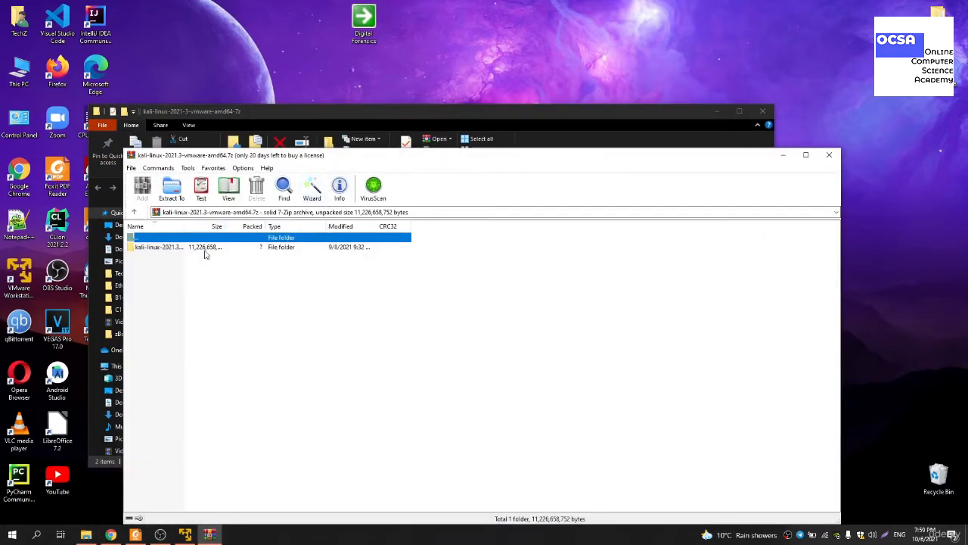
click(209, 247)
drag(274, 157, 596, 216)
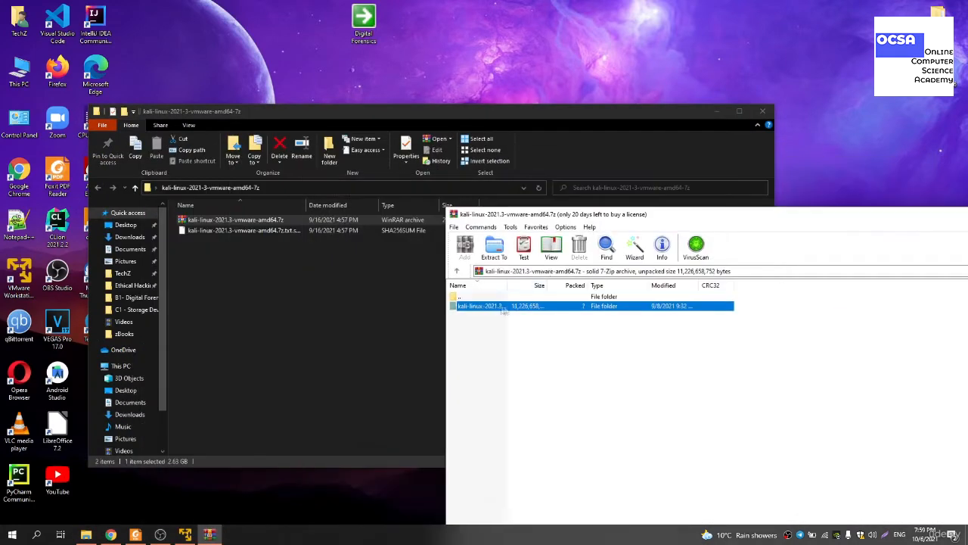
drag(500, 307, 295, 289)
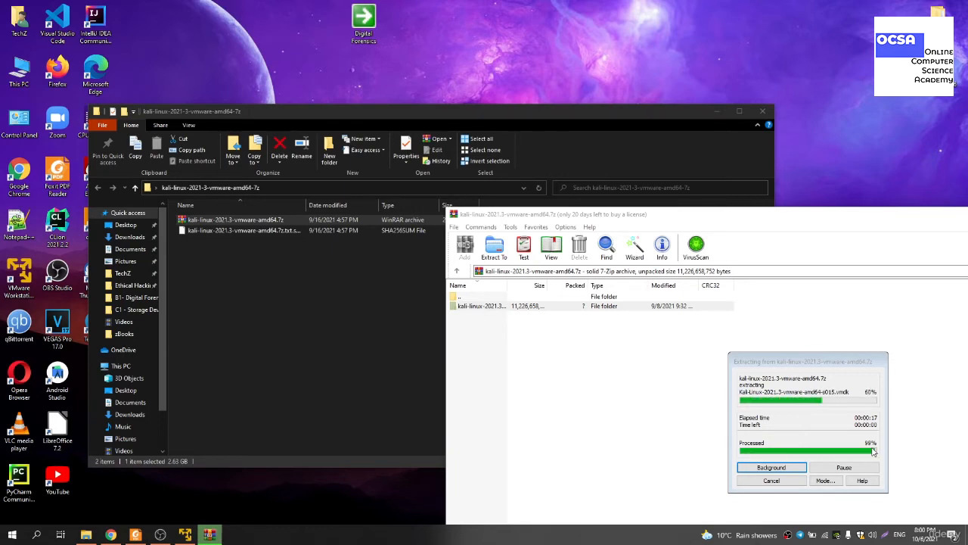
Open the extracted kali-linux-2021.3-vmware-amd64.vmwarevm folder to review its virtual machine files, and close the WinRAR archive window.
click(400, 229)
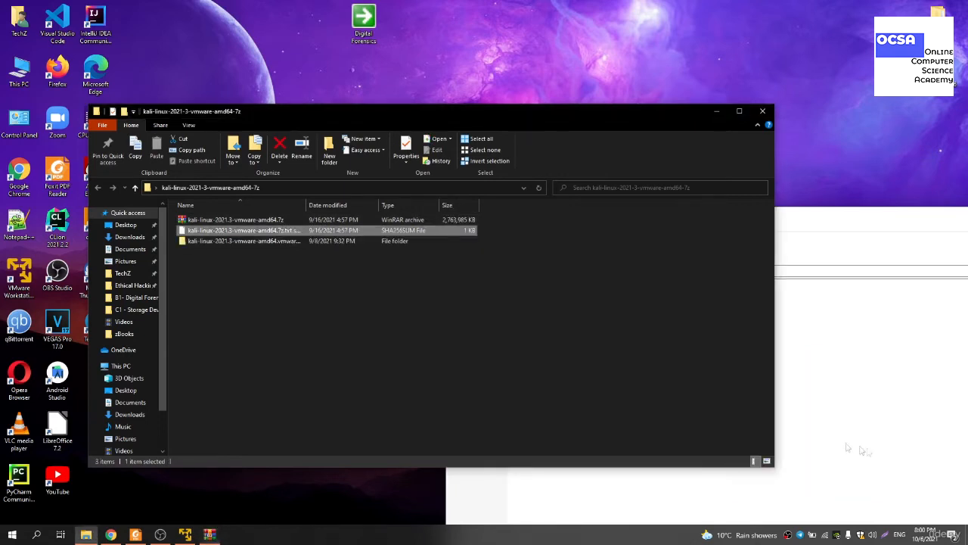
click(419, 346)
double_click(277, 241)
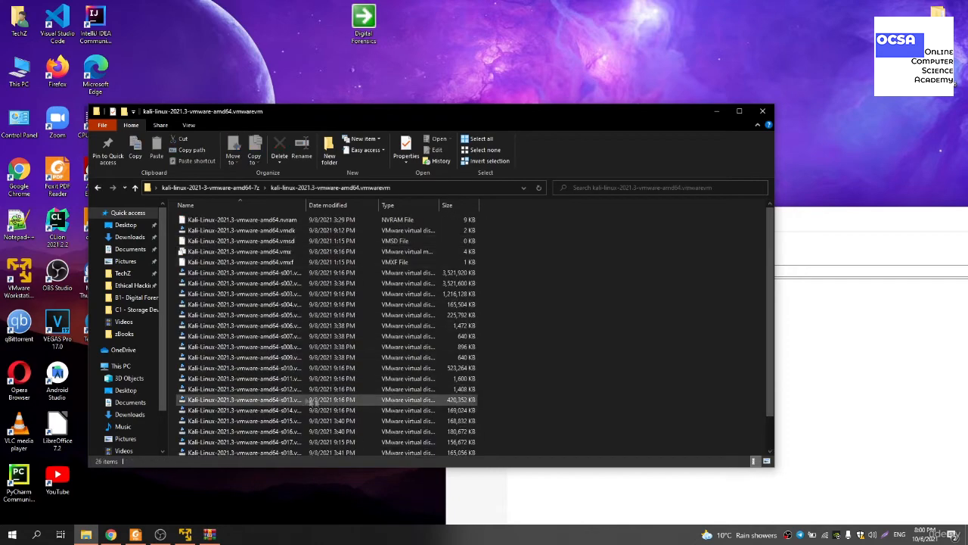
scroll(411, 310, down, 1)
drag(547, 454, 370, 189)
click(937, 349)
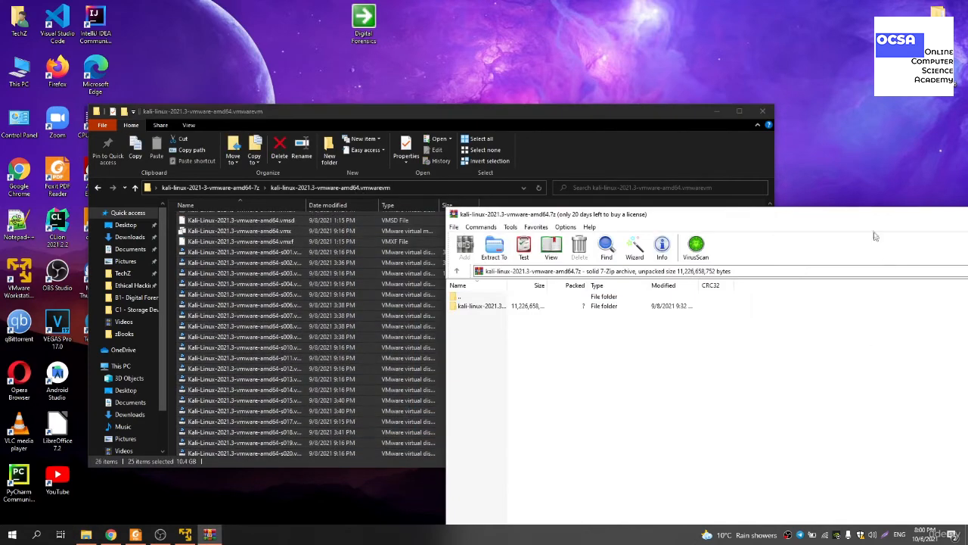
drag(872, 215, 600, 214)
click(888, 214)
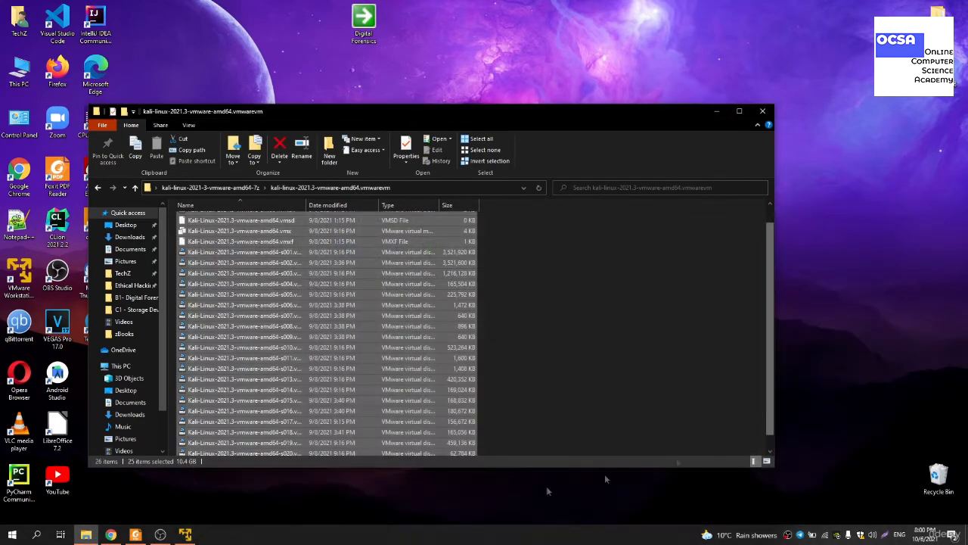
Switch to VMware Workstation Player and open the virtual machine Kali-Linux-2021.3-vmware-amd64.vmx from the extracted folder on the Desktop.
click(184, 535)
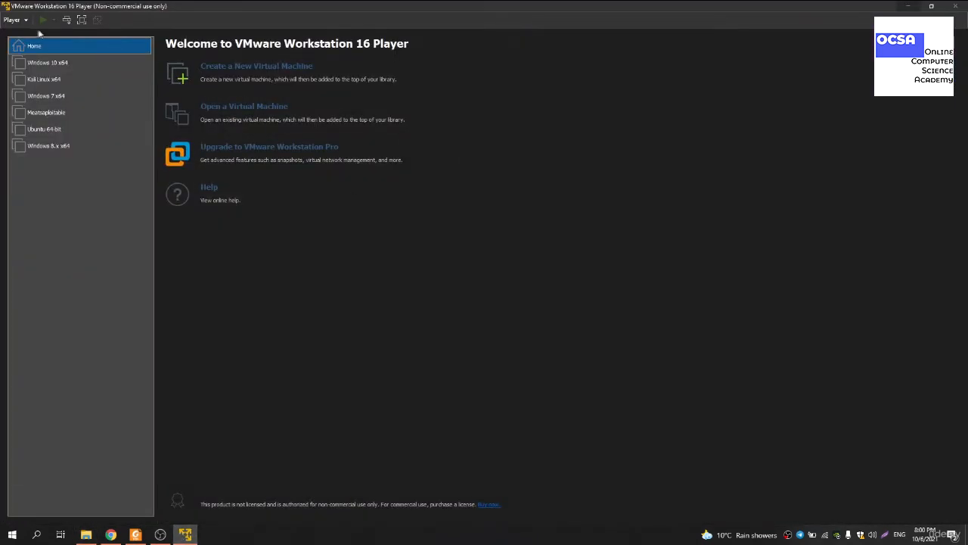
click(13, 19)
mouse_move(23, 34)
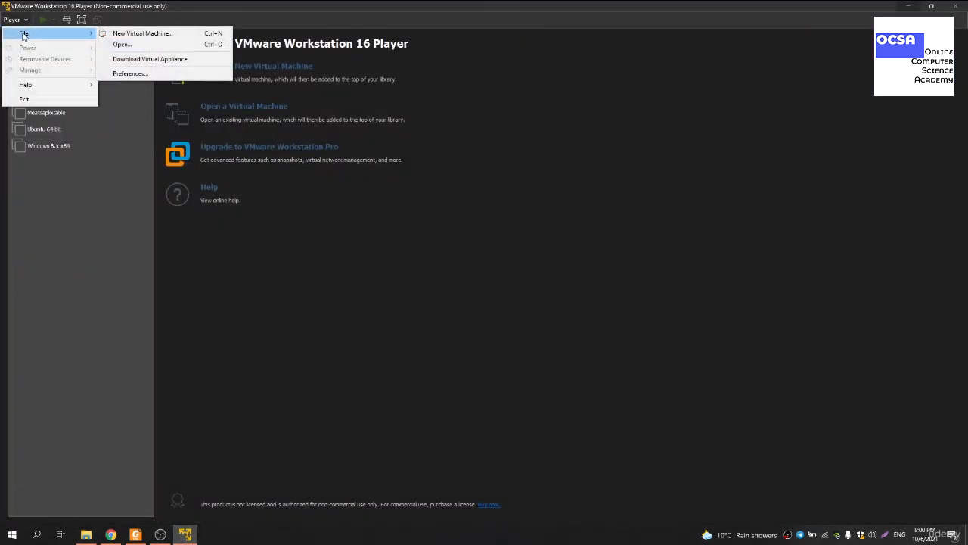
click(431, 172)
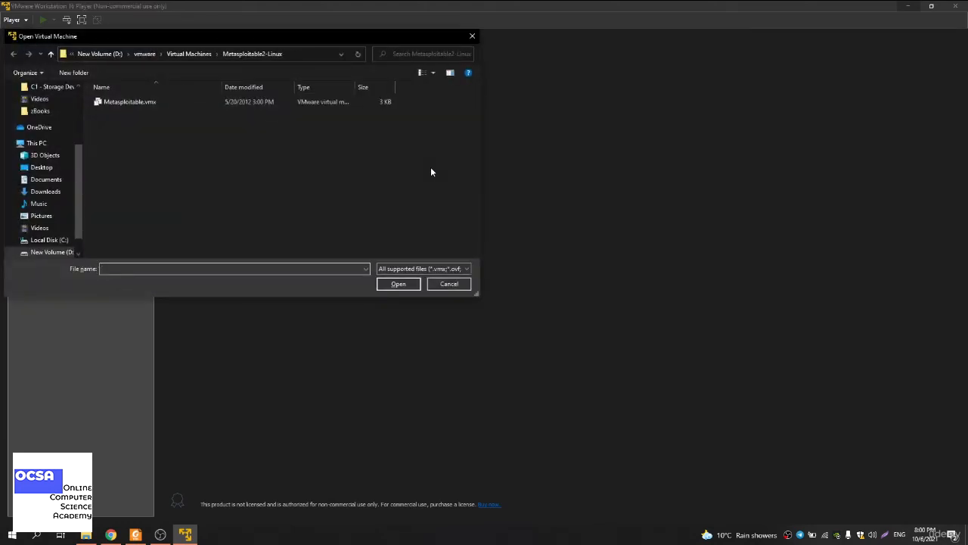
scroll(47, 114, up, 3)
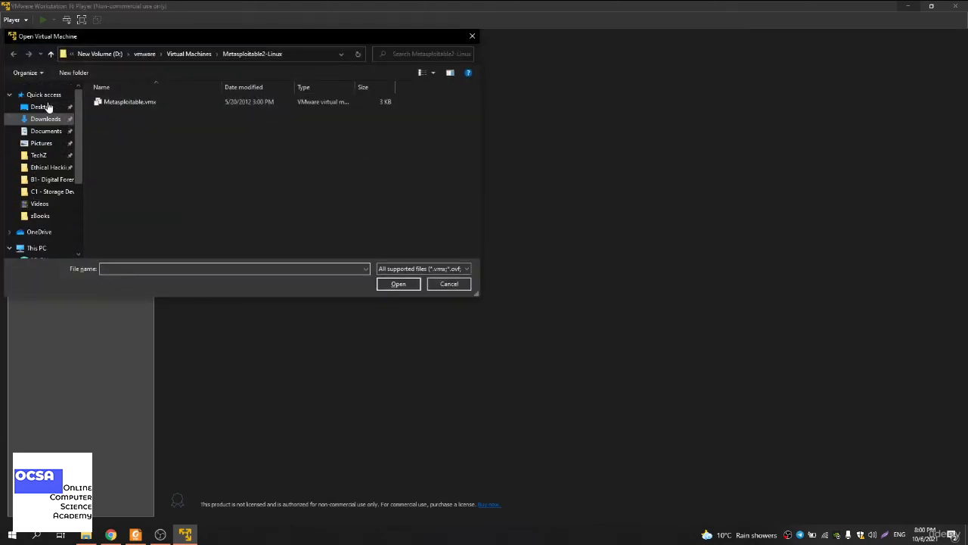
click(45, 108)
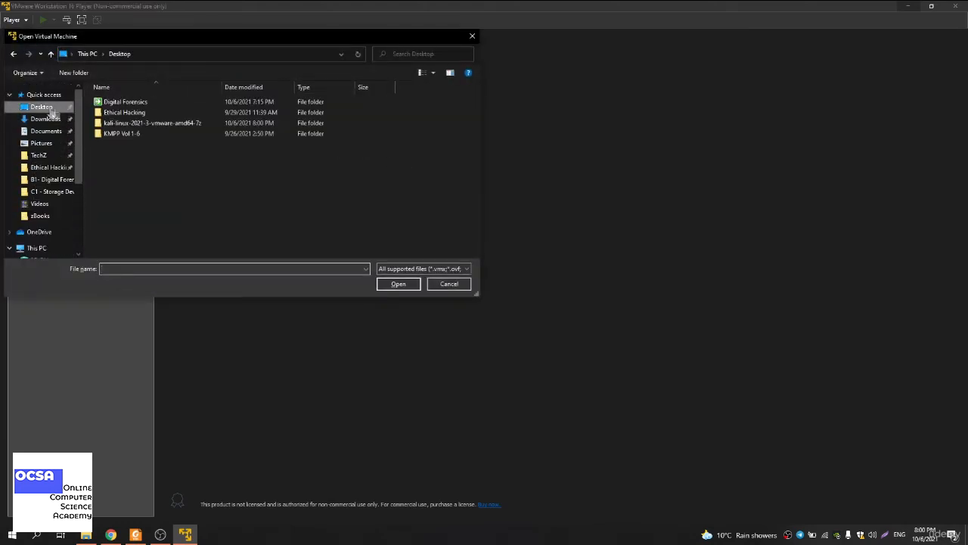
double_click(144, 124)
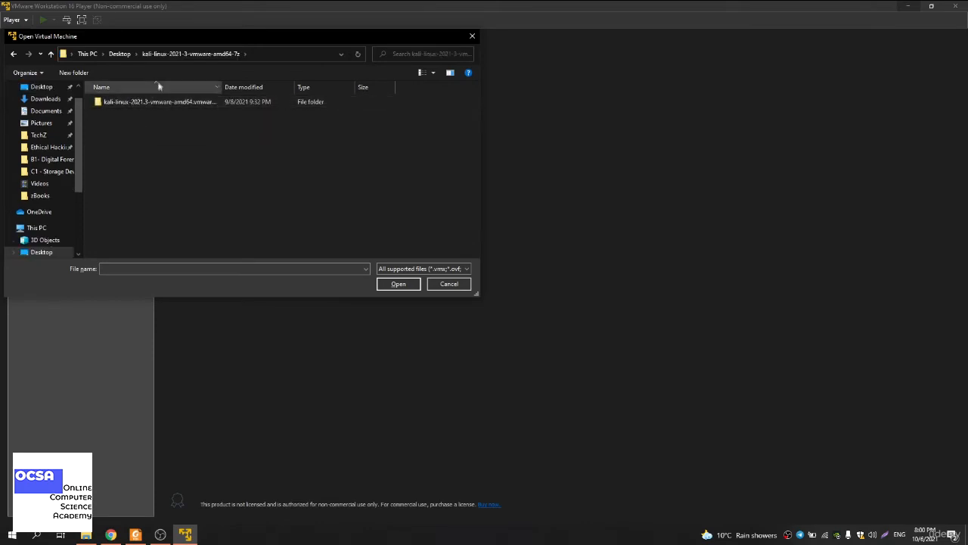
double_click(147, 99)
click(159, 102)
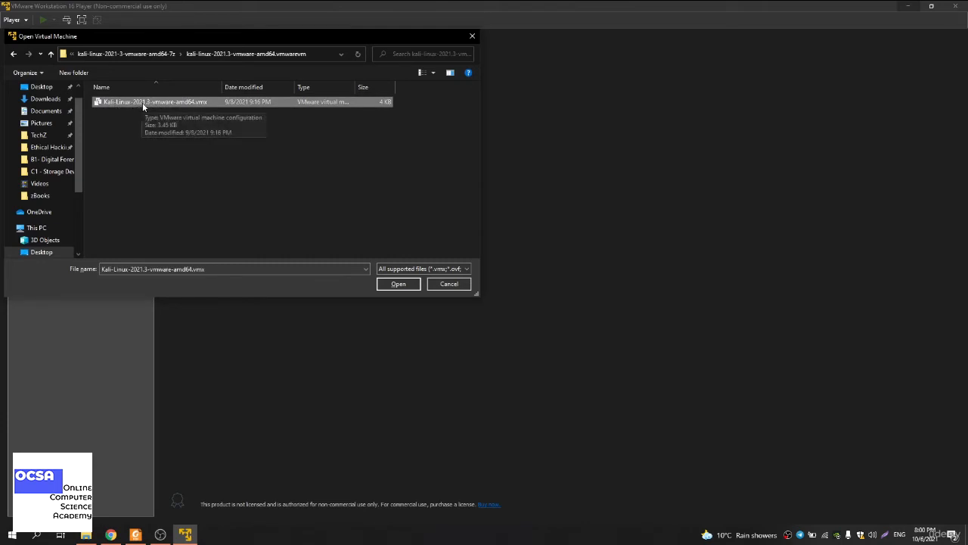
double_click(190, 103)
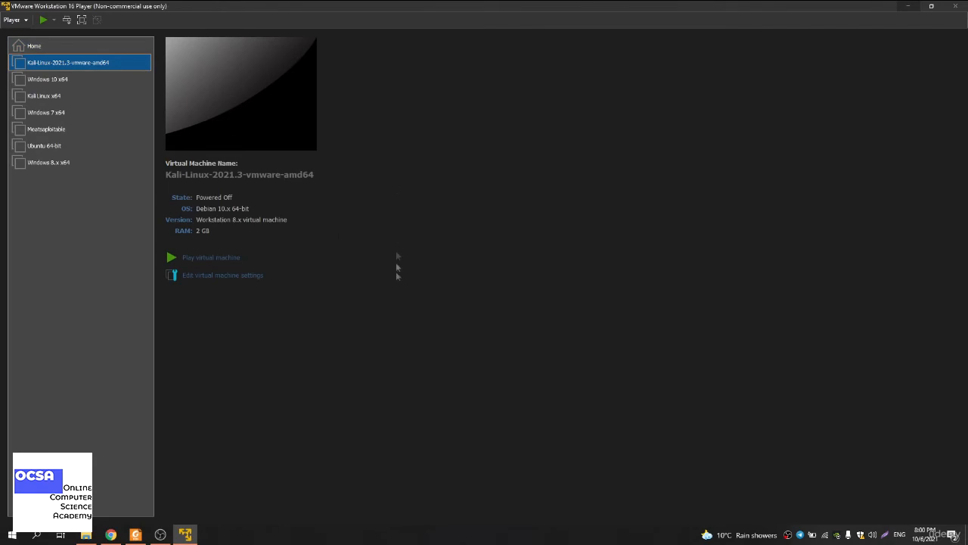
Edit the Kali virtual machine's settings and set its memory to 4096 MB.
click(198, 276)
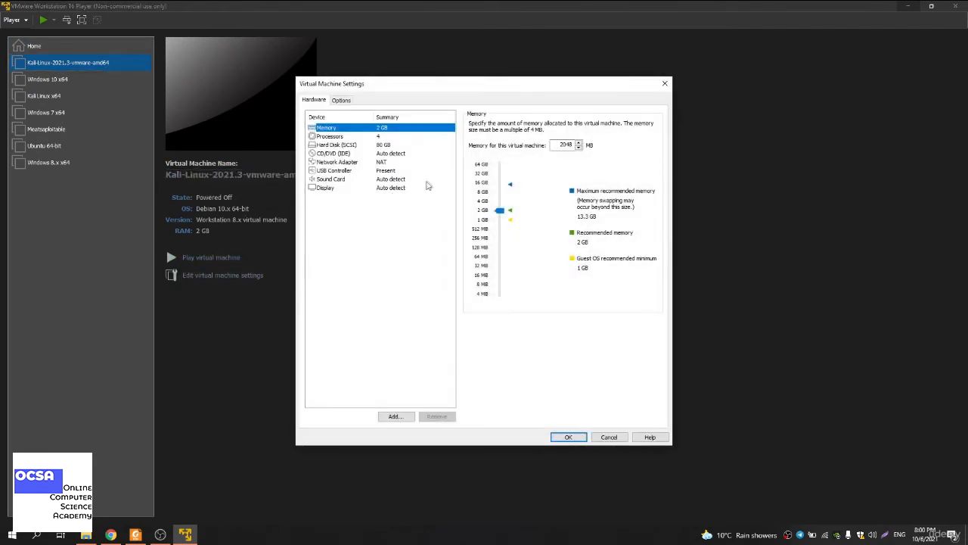
drag(500, 210, 501, 205)
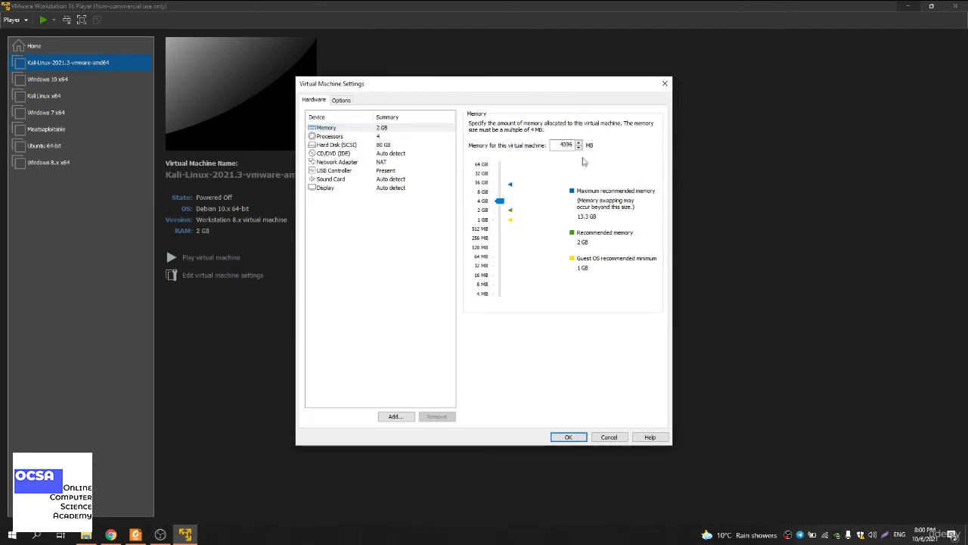
double_click(566, 144)
click(384, 137)
click(383, 128)
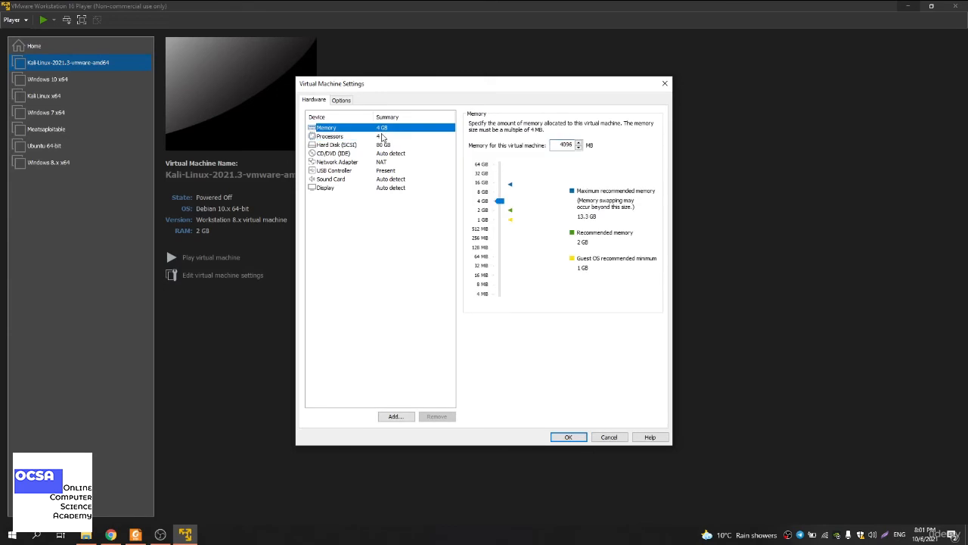
Review the processor, hard disk, CD/DVD and network adapter settings of the Kali virtual machine, and save the settings.
click(383, 136)
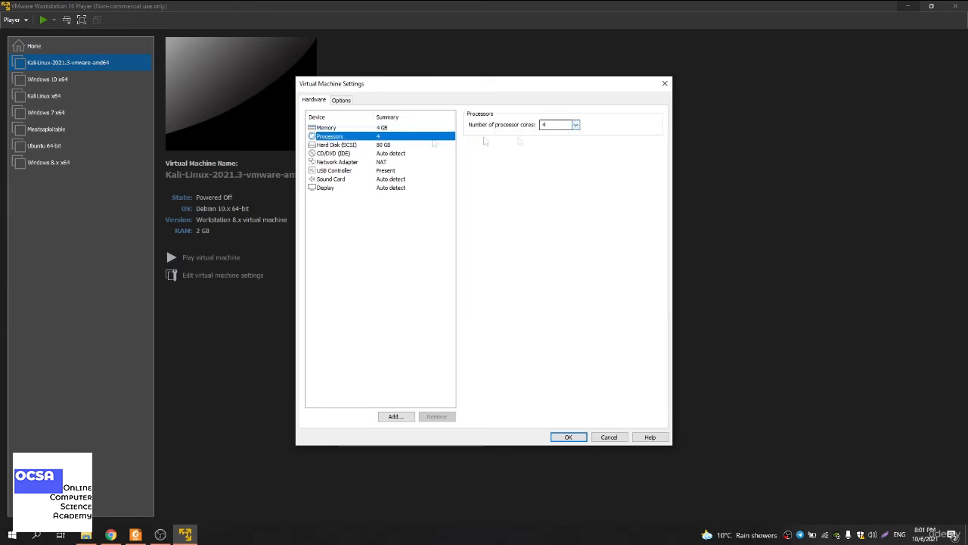
click(360, 144)
click(358, 153)
click(358, 162)
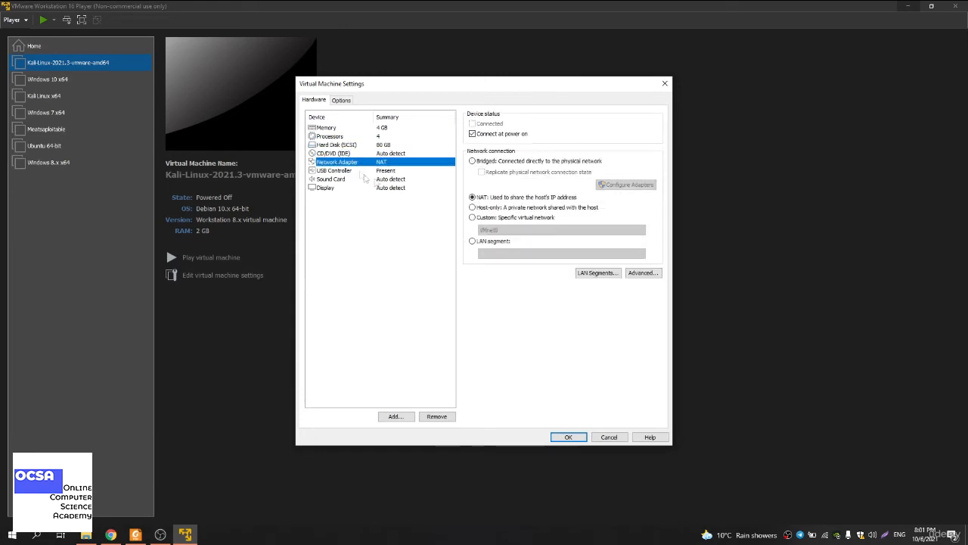
click(569, 439)
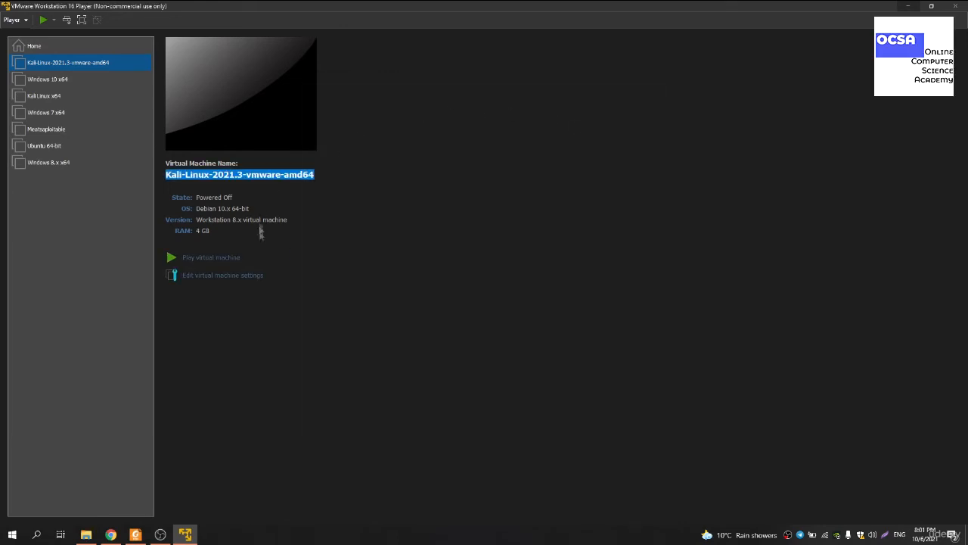
Start the Kali-Linux-2021.3-vmware-amd64 virtual machine, answering that it was copied.
click(236, 258)
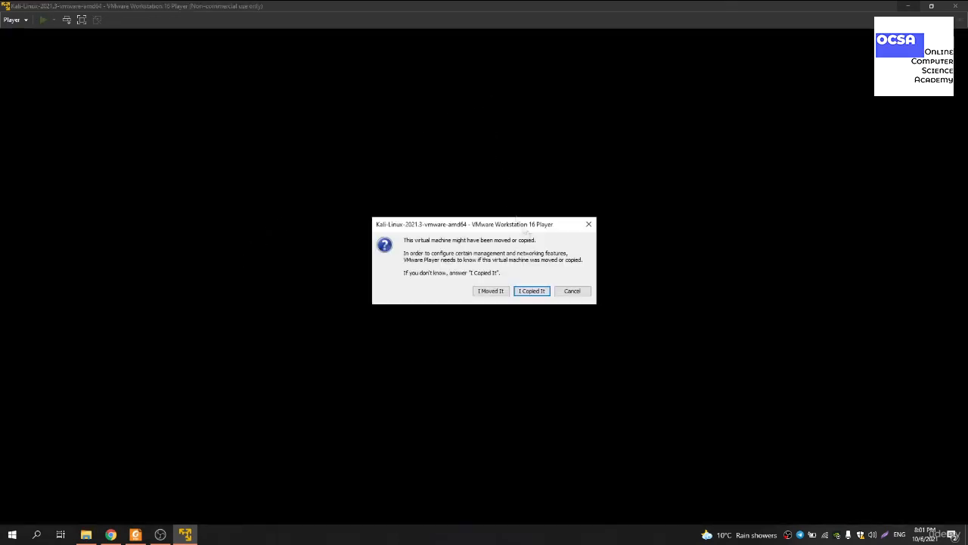
triple_click(420, 271)
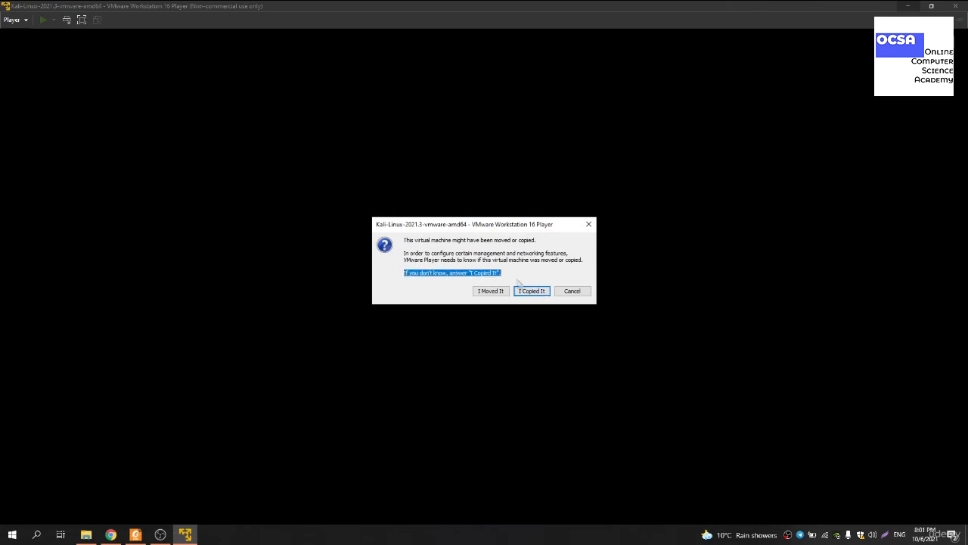
click(532, 292)
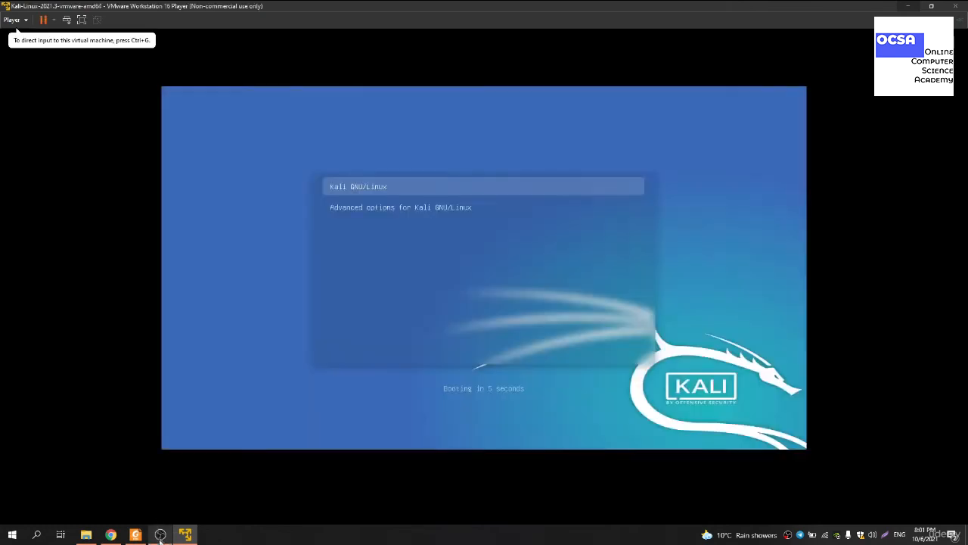
click(160, 534)
click(185, 534)
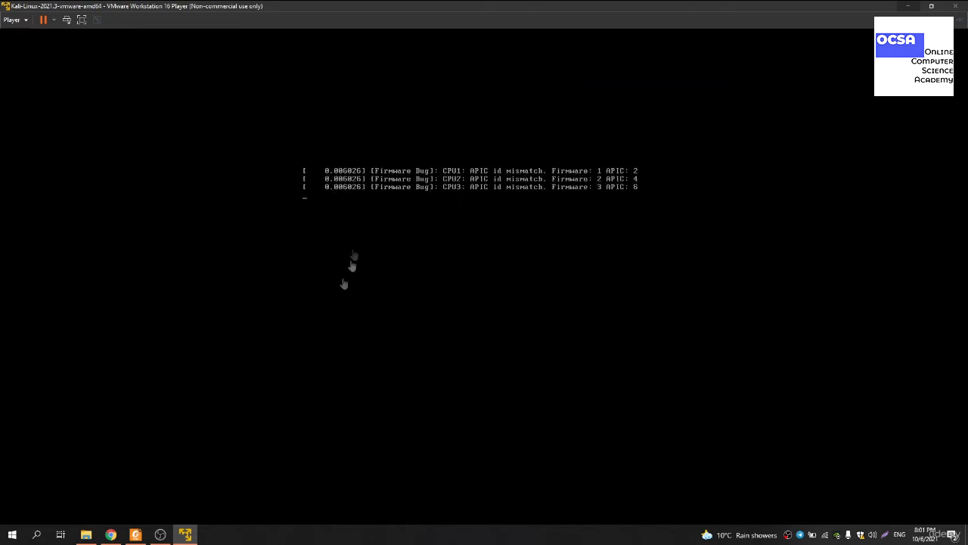
mouse_move(160, 534)
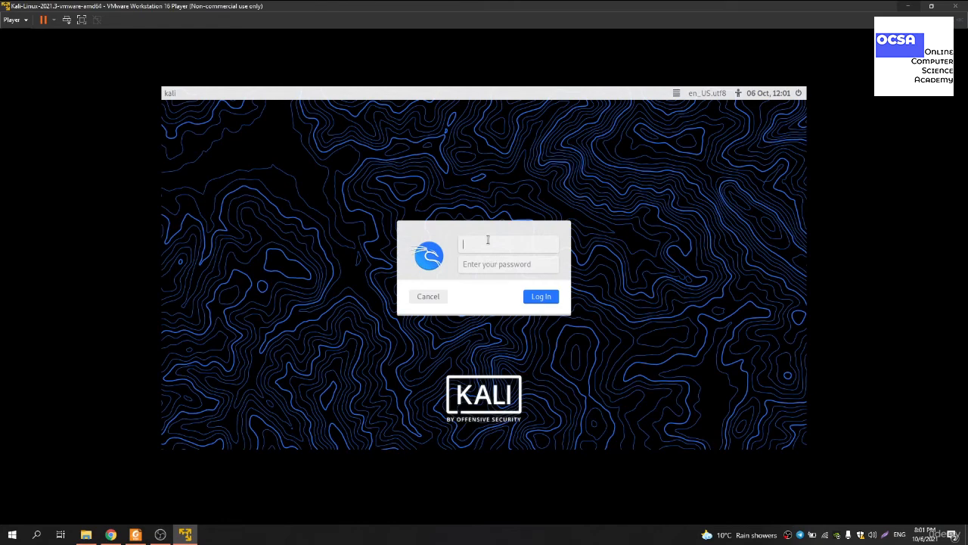
Log in to the Kali Linux virtual machine with the username kali and the account password.
text(kali)
key(Tab)
drag(488, 239, 443, 236)
click(470, 243)
click(488, 261)
text(ka)
key(BackSpace)
key(BackSpace)
text(kali)
key(Return)
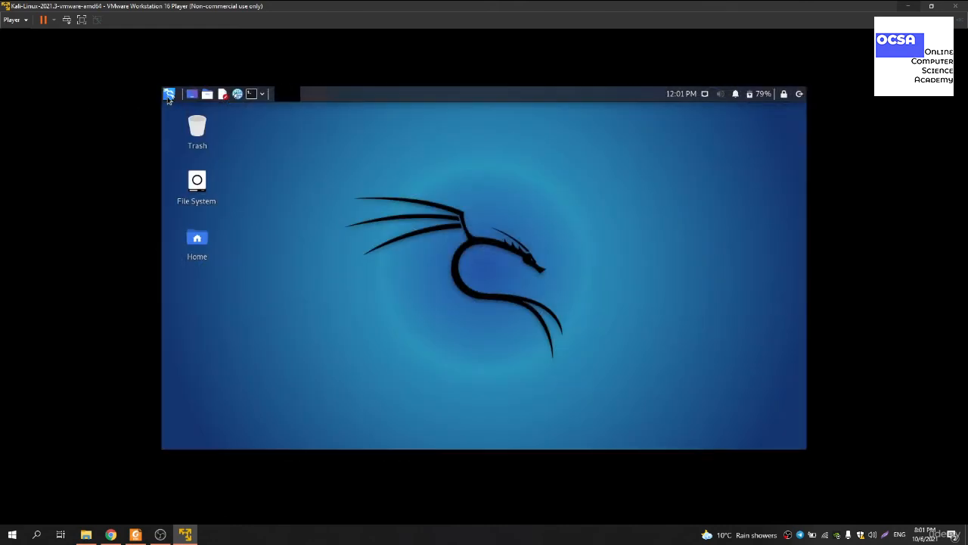
Look through Kali's preinstalled tool categories, including Information Gathering, Reverse Engineering, Reporting Tools and Forensics, and return to the empty desktop.
click(169, 94)
drag(716, 140, 428, 303)
drag(357, 167, 596, 361)
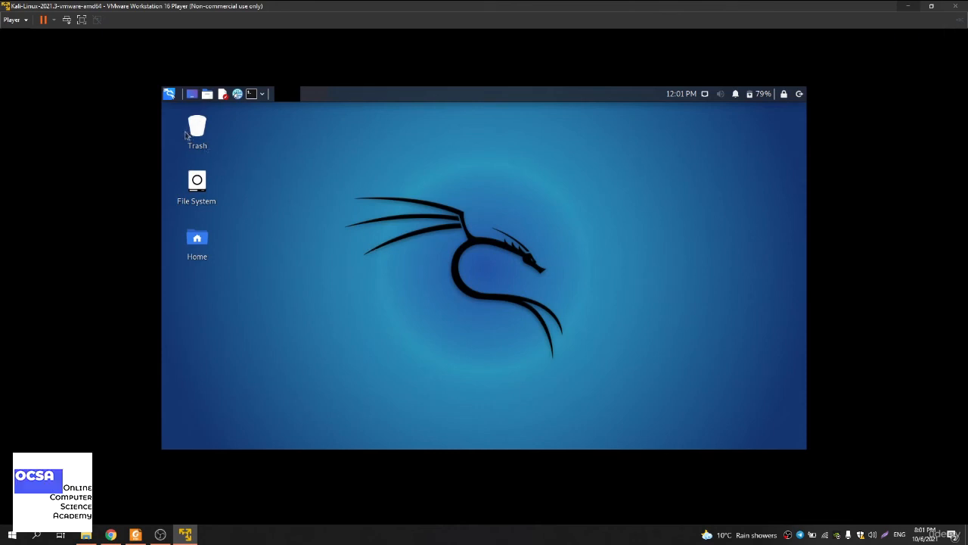
click(169, 94)
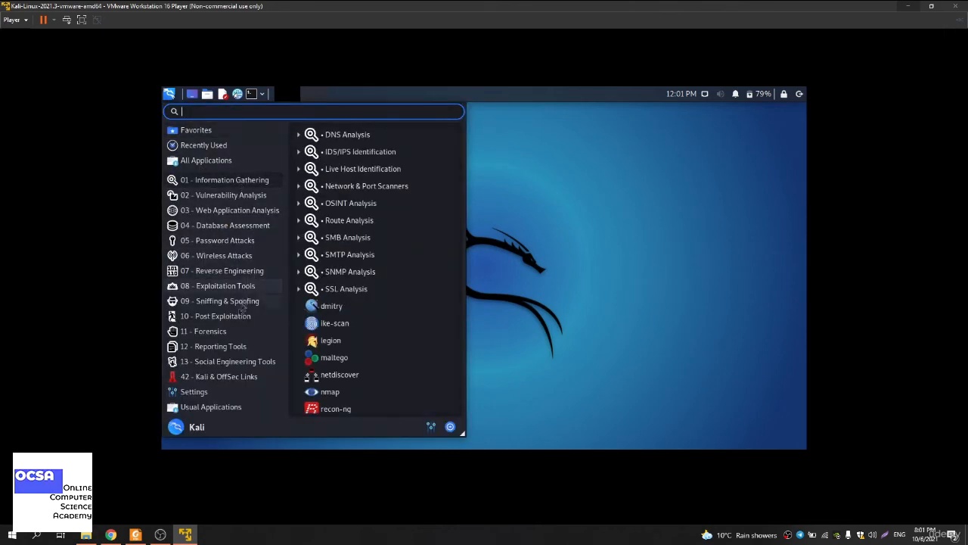
mouse_move(215, 217)
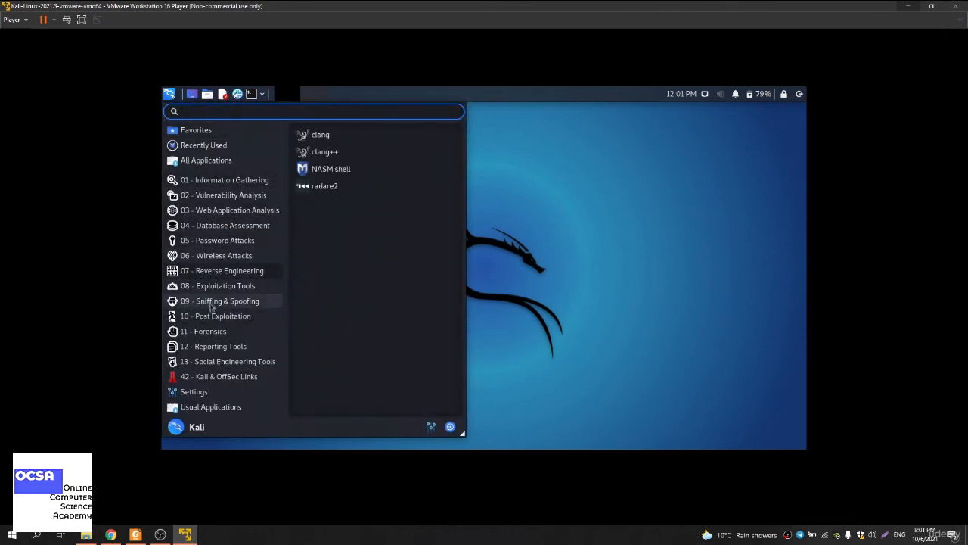
mouse_move(218, 368)
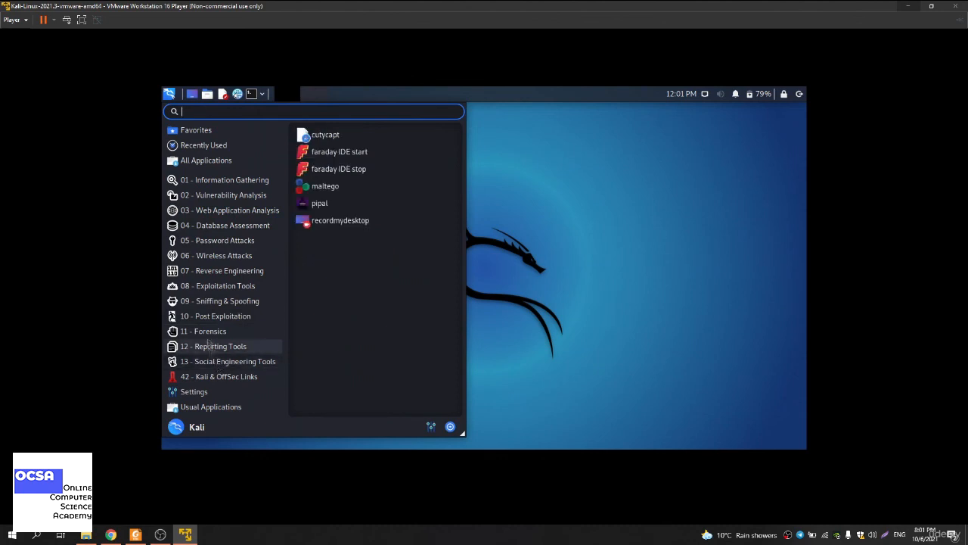
mouse_move(223, 331)
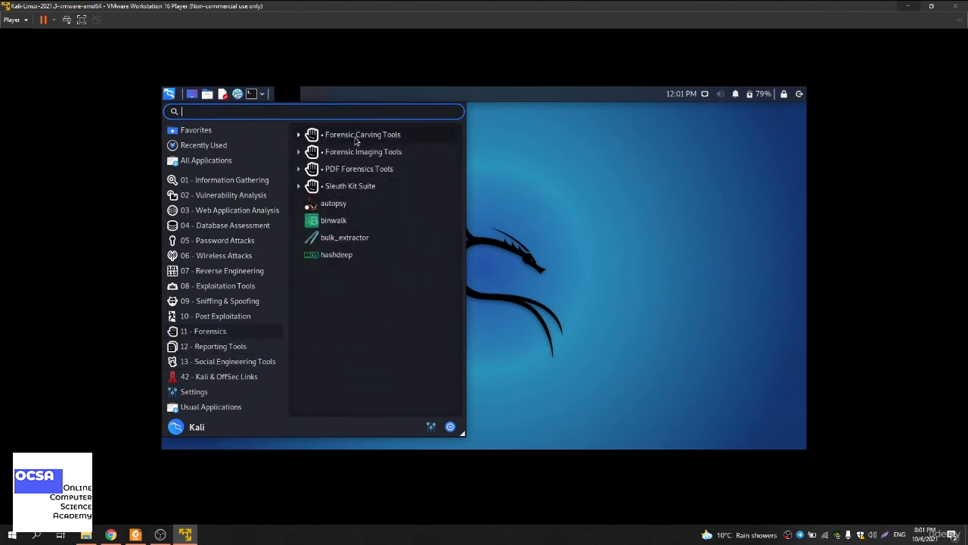
click(589, 213)
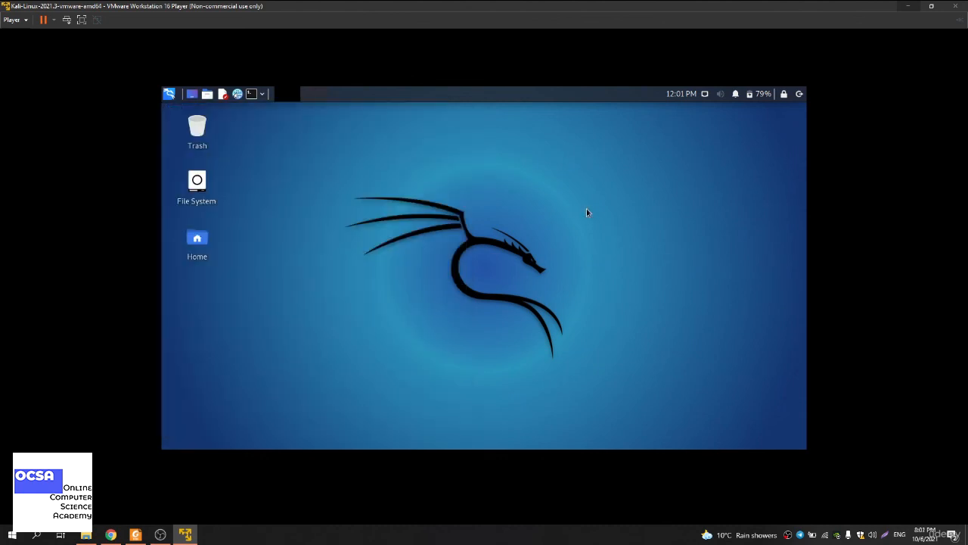